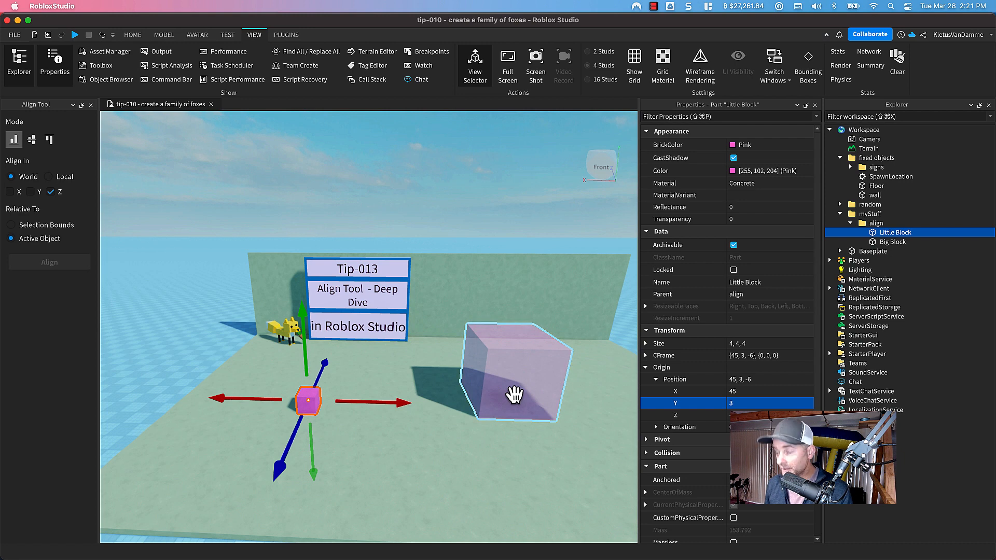
Add Big Block to the selection, and close and reopen the Align Tool.
left_click(514, 395, "shift")
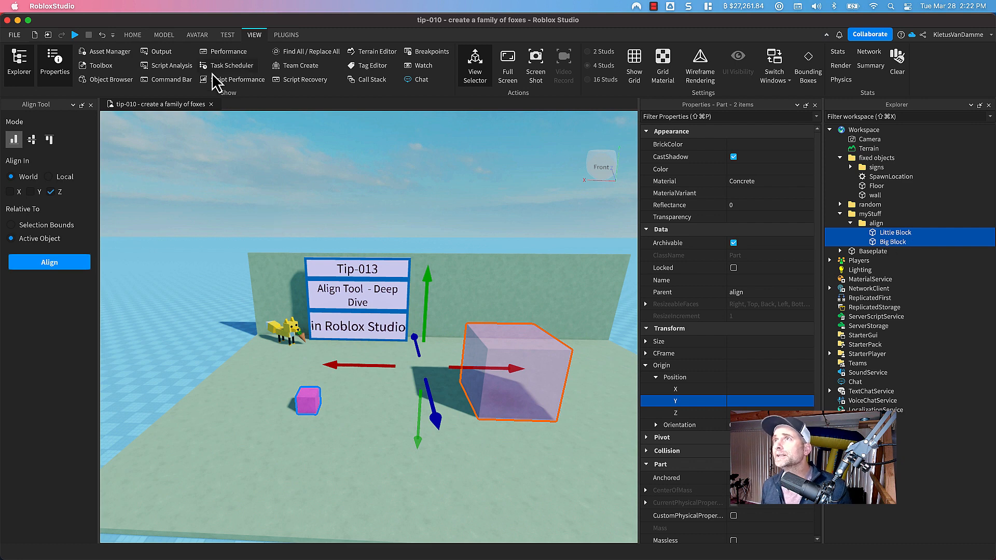
left_click(164, 35)
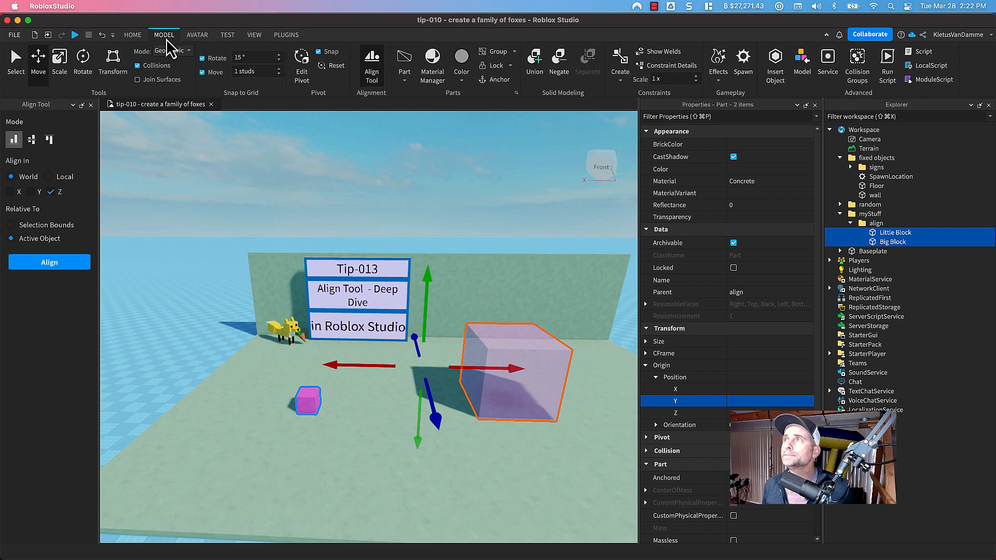
left_click(371, 72)
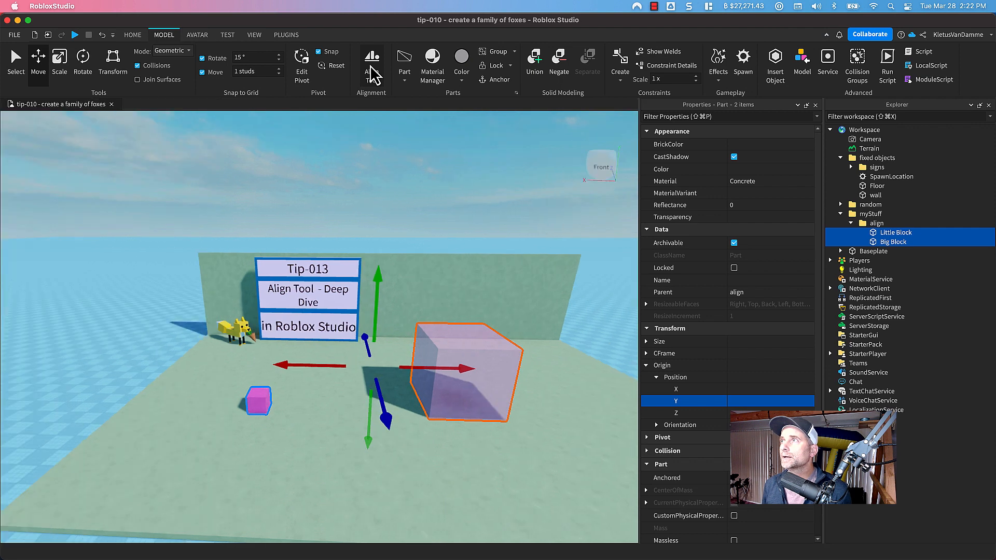
left_click(371, 73)
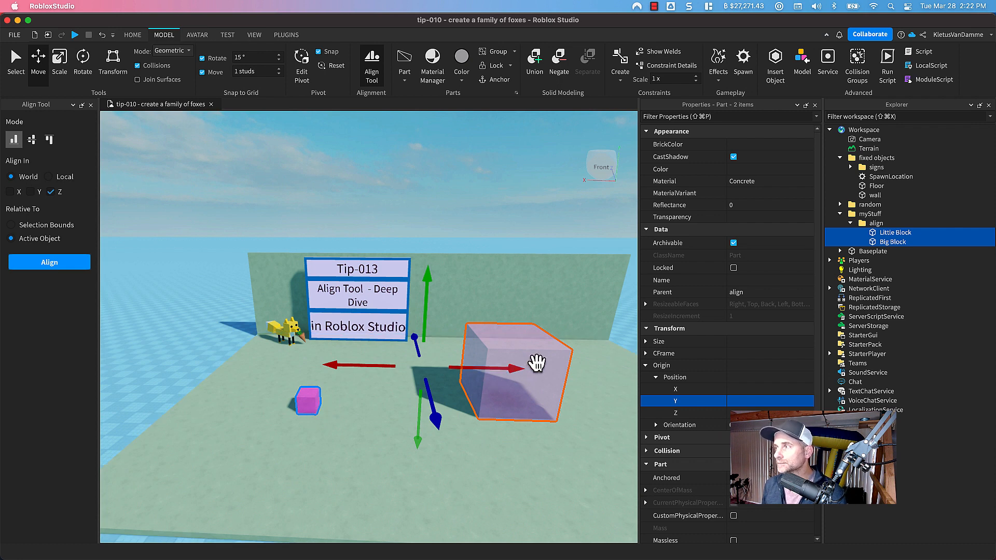
Select Little Block plus Big Block and align them in Center mode on the world X, Y and Z axes, relative to the active object.
left_click(329, 430)
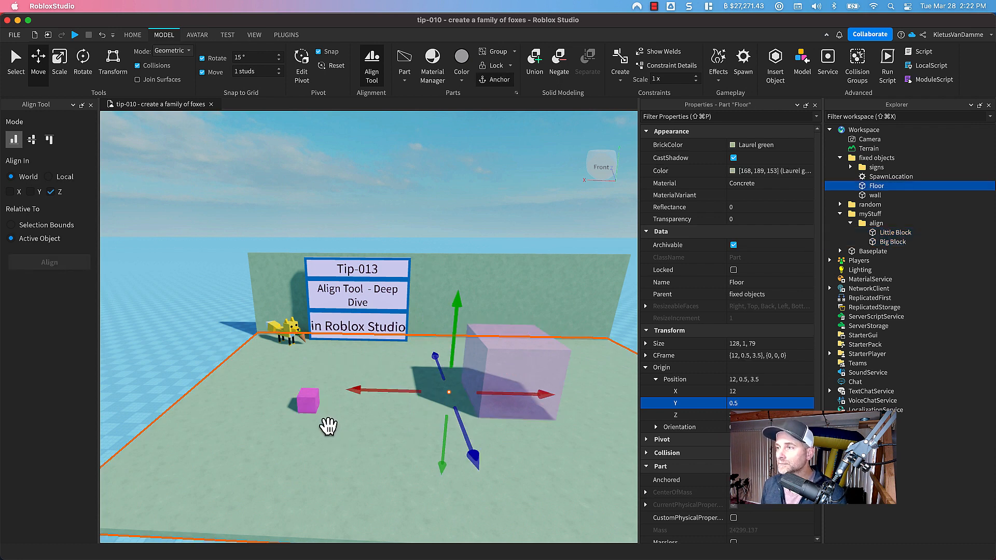
left_click(313, 410)
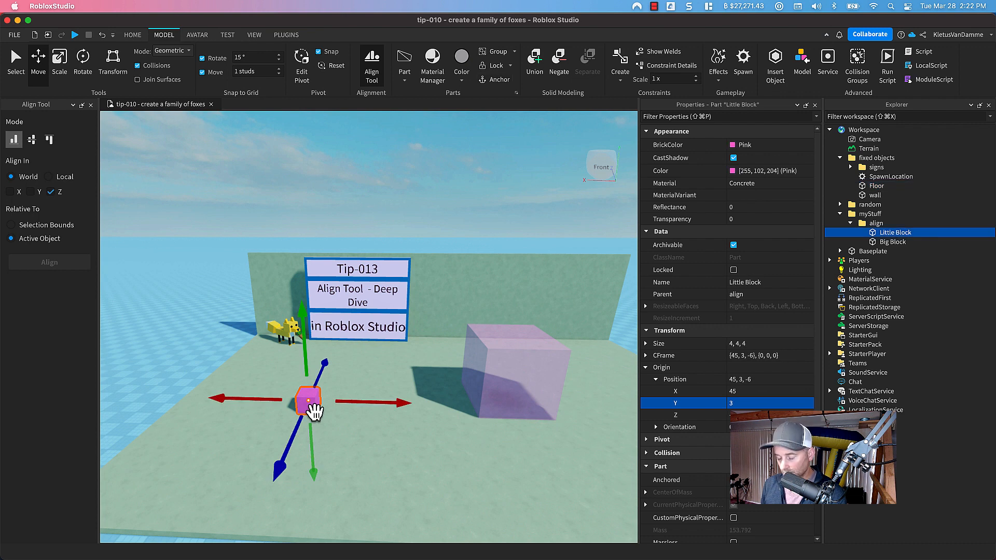
left_click(527, 384, "shift")
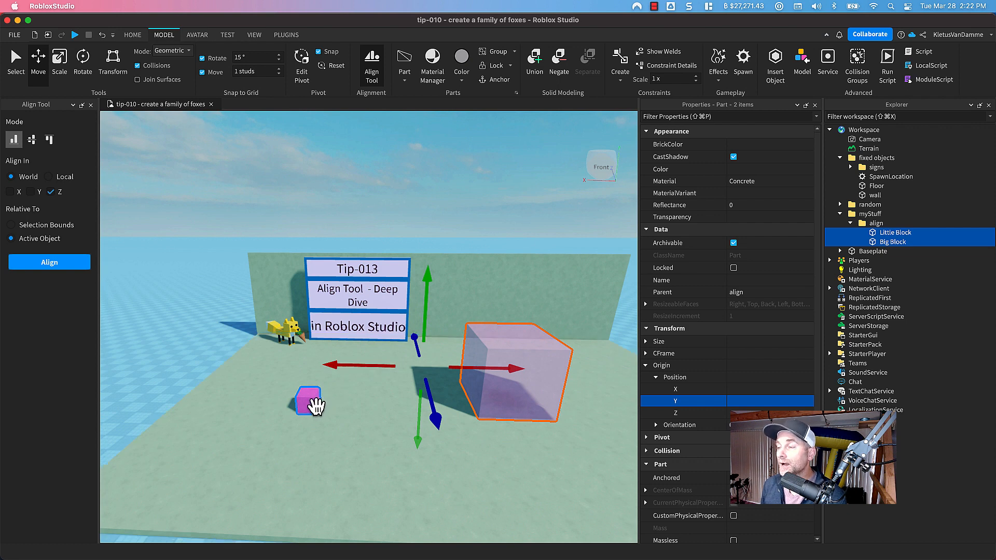
left_click(32, 143)
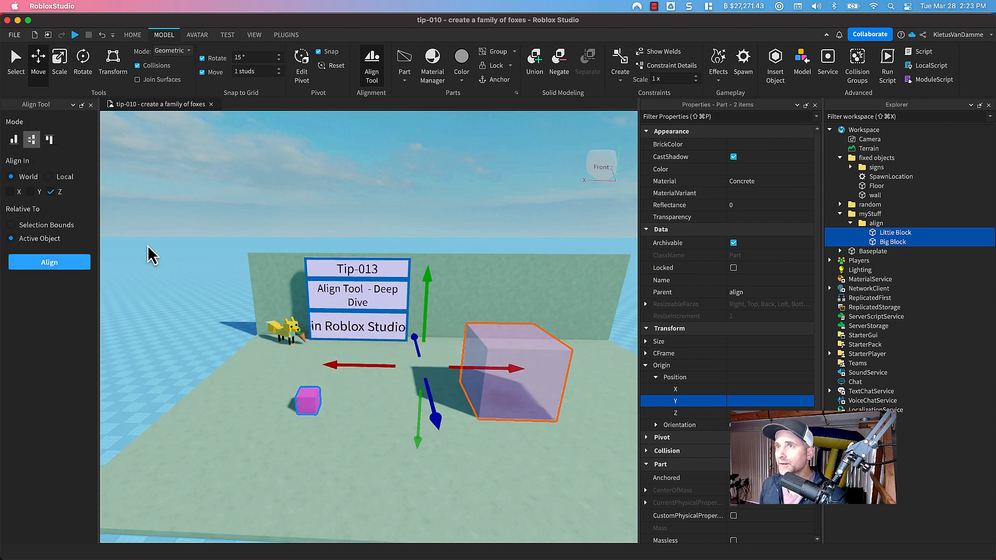
left_click(10, 192)
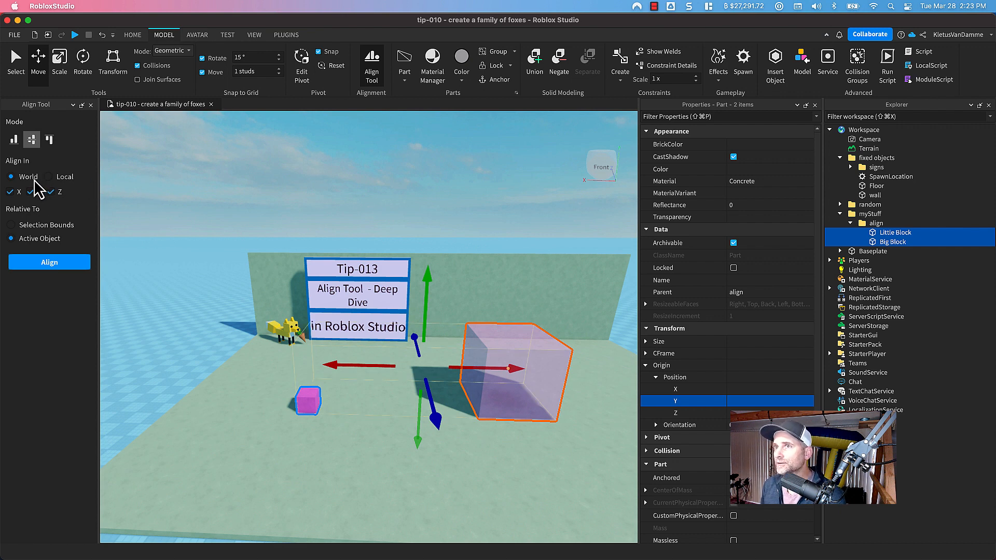
left_click(41, 262)
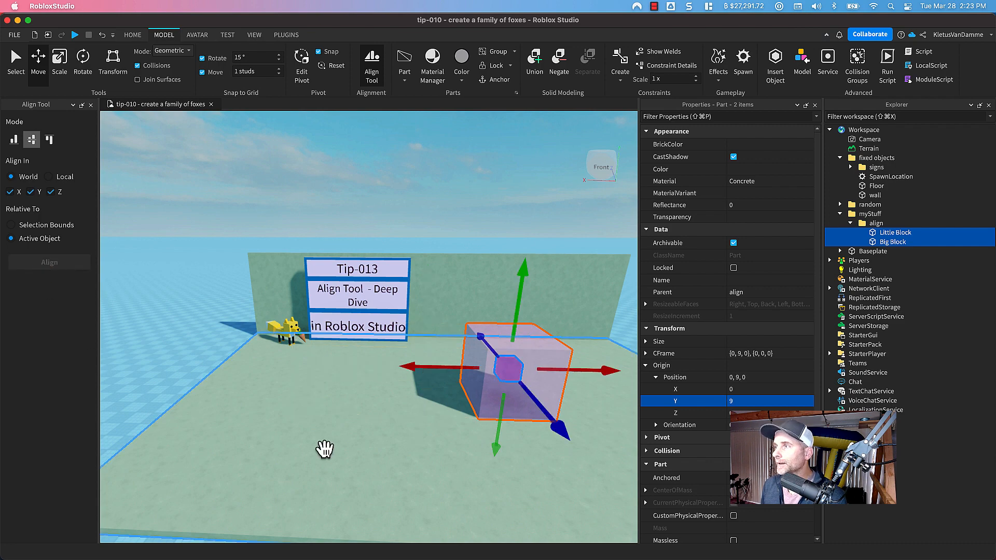
mouse_move(323, 451)
middle_mouse_down()
mouse_move(338, 451)
mouse_move(327, 441)
middle_mouse_up()
right_click_drag(328, 441, 312, 432)
right_click_drag(307, 322, 318, 358)
middle_click_drag(318, 358, 320, 349)
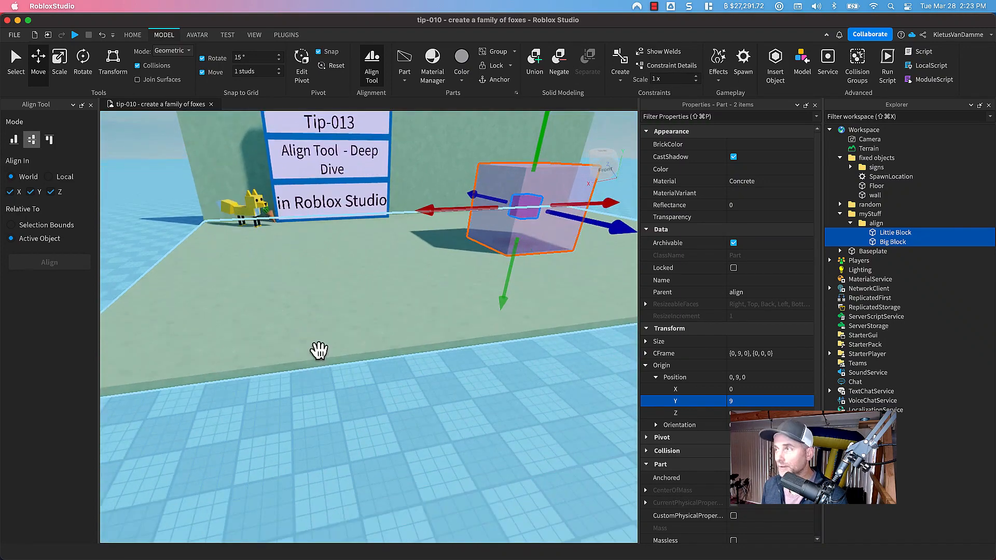
Undo the alignment of the two blocks.
key("super+z")
middle_click_drag(353, 272, 345, 291)
right_click_drag(352, 302, 354, 303)
middle_click_drag(341, 359, 344, 349)
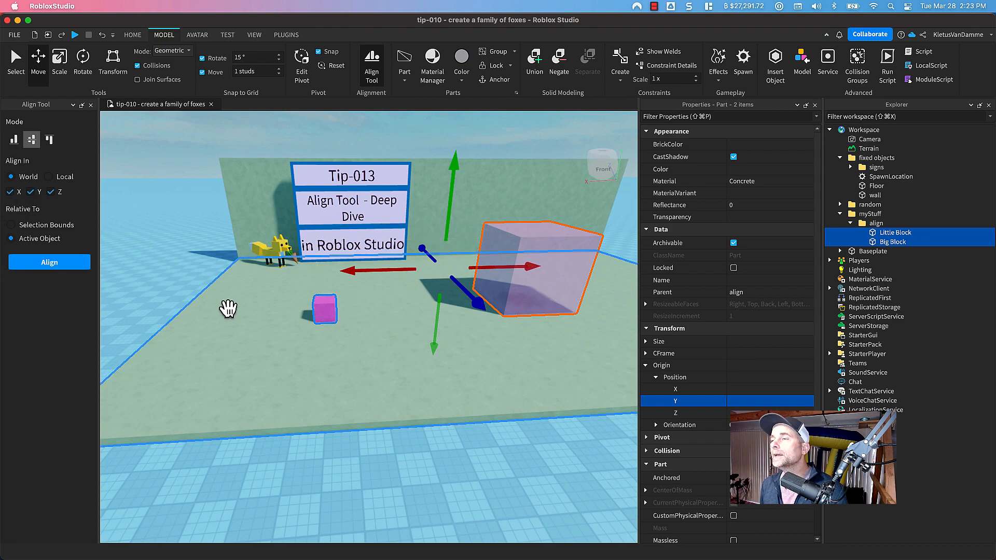
middle_click_drag(227, 309, 249, 338)
right_click_drag(249, 337, 249, 337)
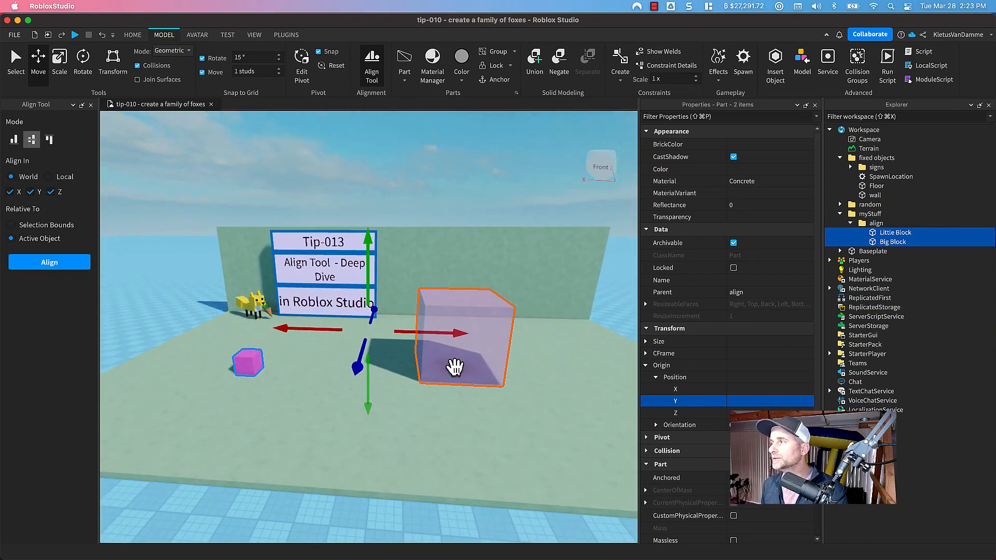
Select Big Block alone, and switch the View Selector off and back on.
left_click(513, 362)
left_click(478, 350)
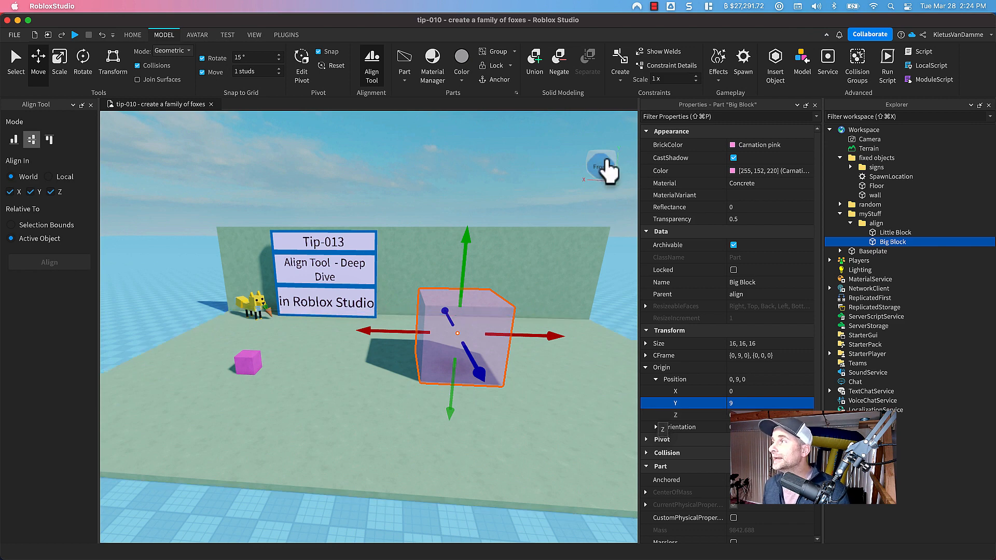
middle_click_drag(606, 206, 605, 208)
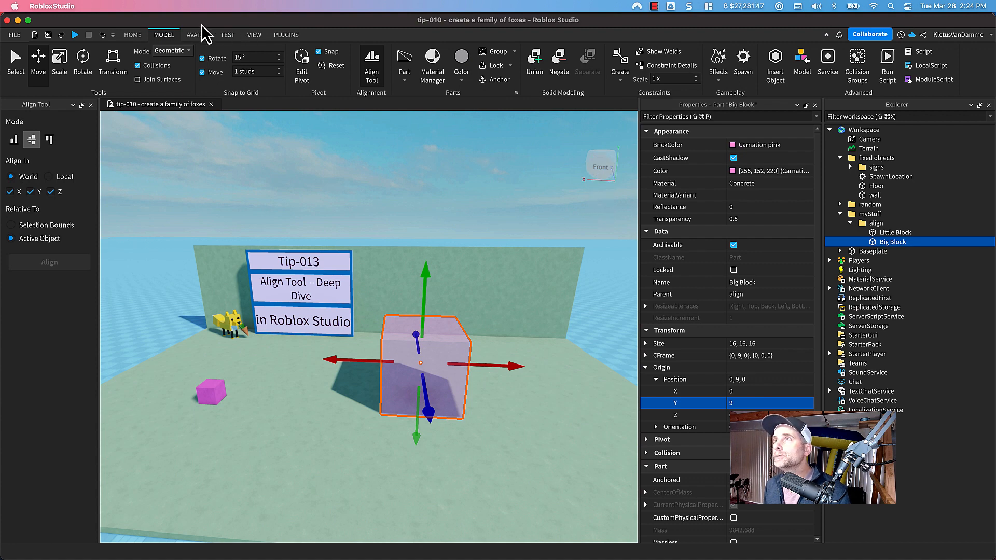
left_click(254, 35)
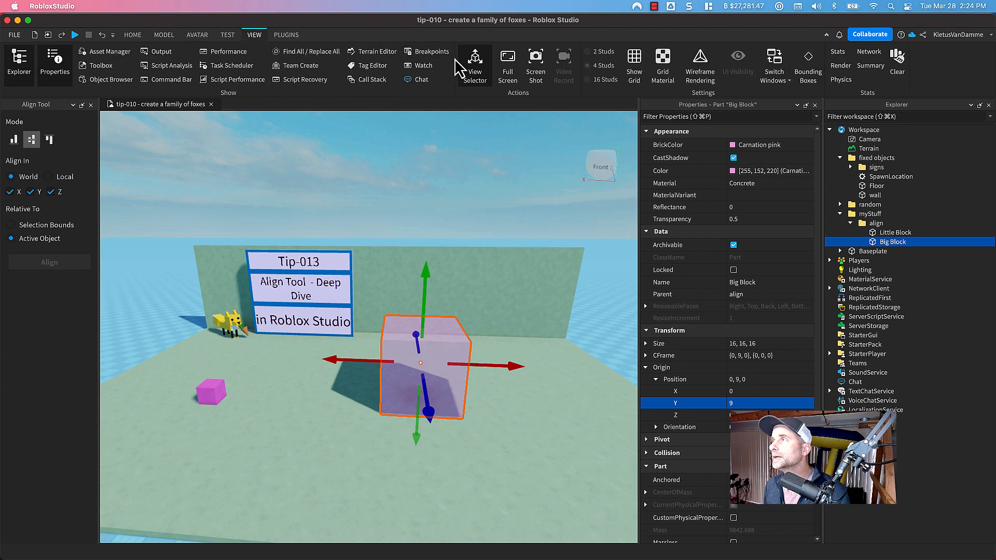
left_click(467, 63)
left_click(467, 63)
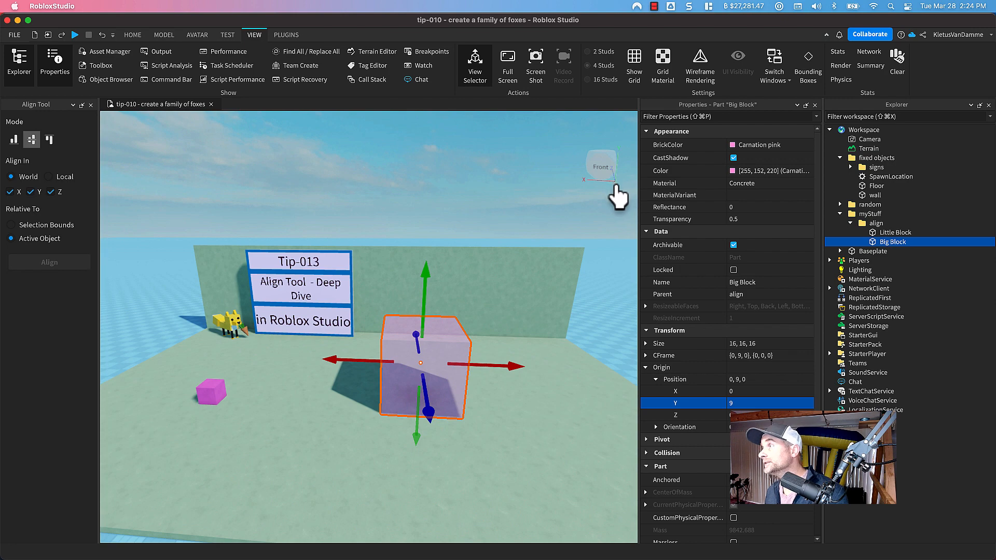
Orbit around the scene to examine the axis directions, and return to the Front view using the View Selector.
middle_click_drag(612, 246, 594, 264)
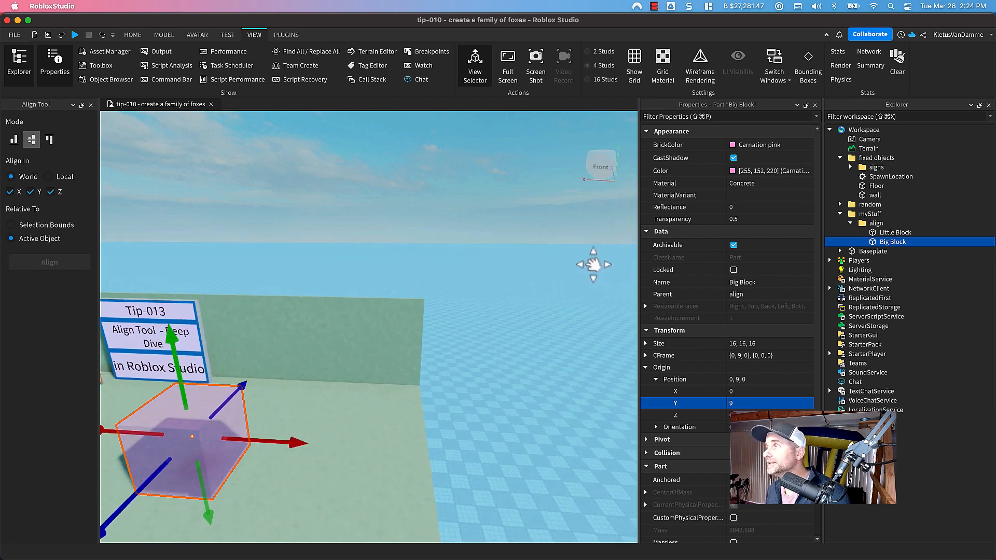
right_click_drag(594, 265, 582, 281)
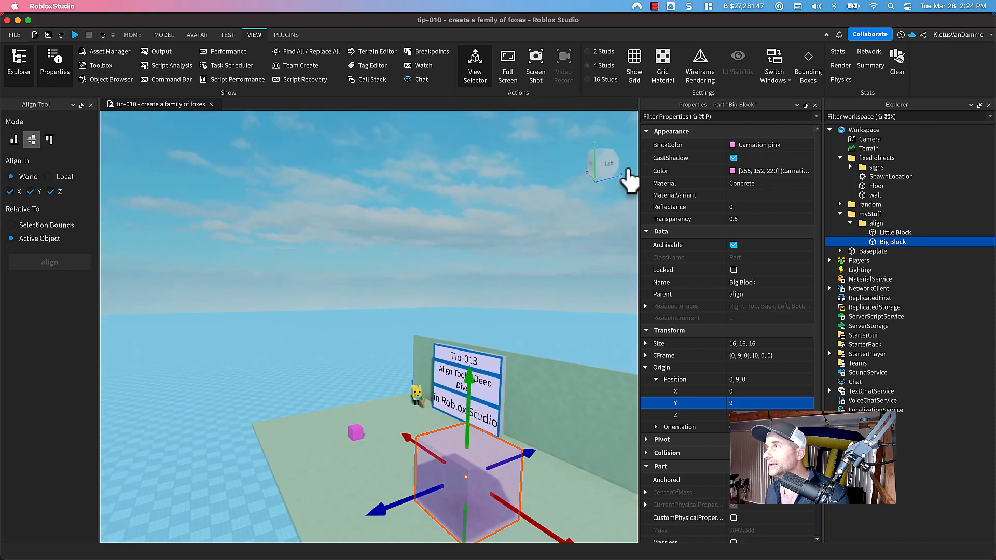
left_click(587, 181)
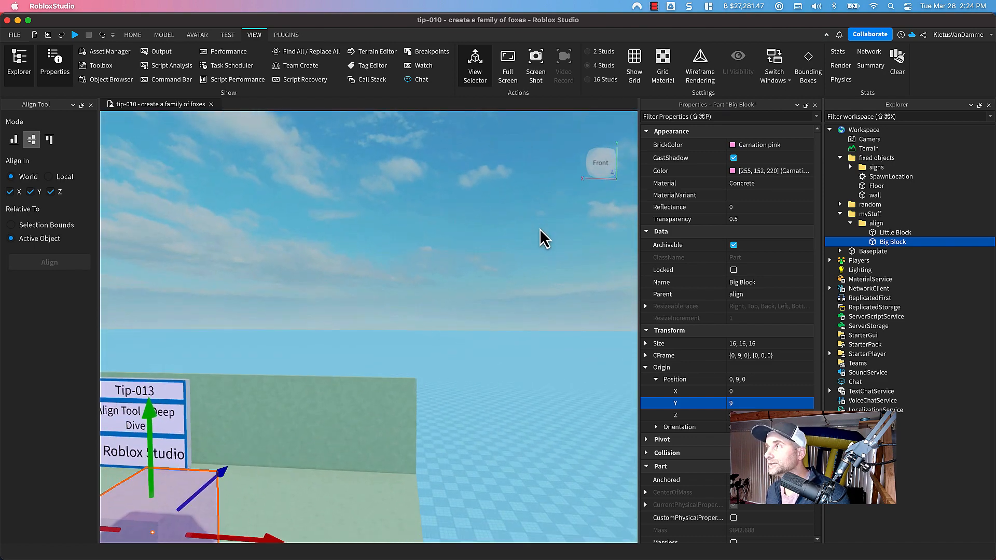
middle_click_drag(437, 259, 455, 253)
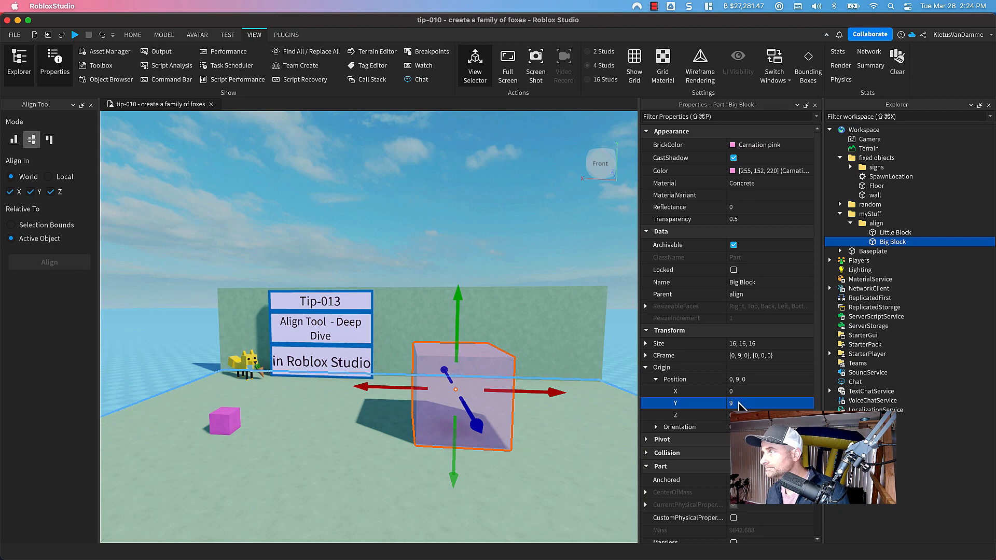
Set Big Block's Y position to 0 and undo the change.
left_click(739, 404)
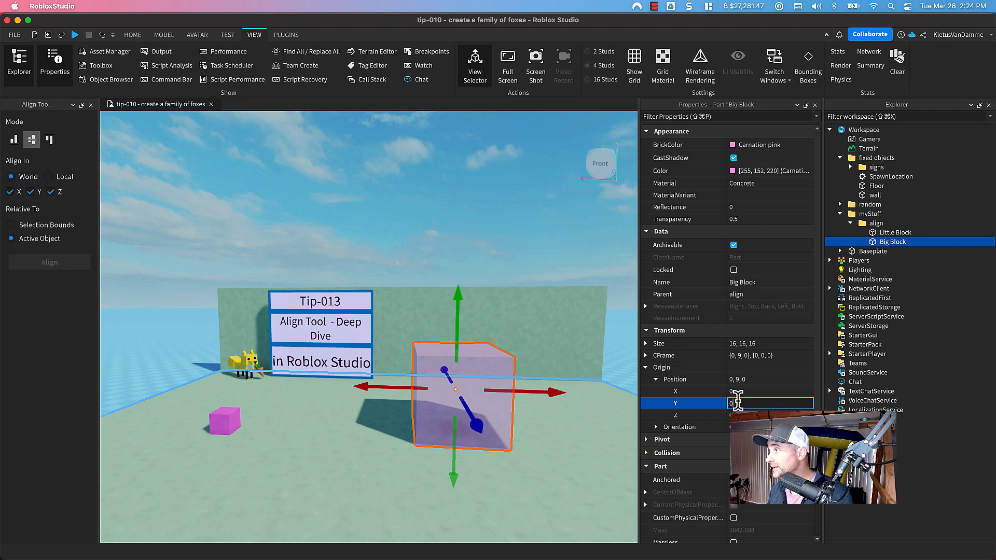
key("Return")
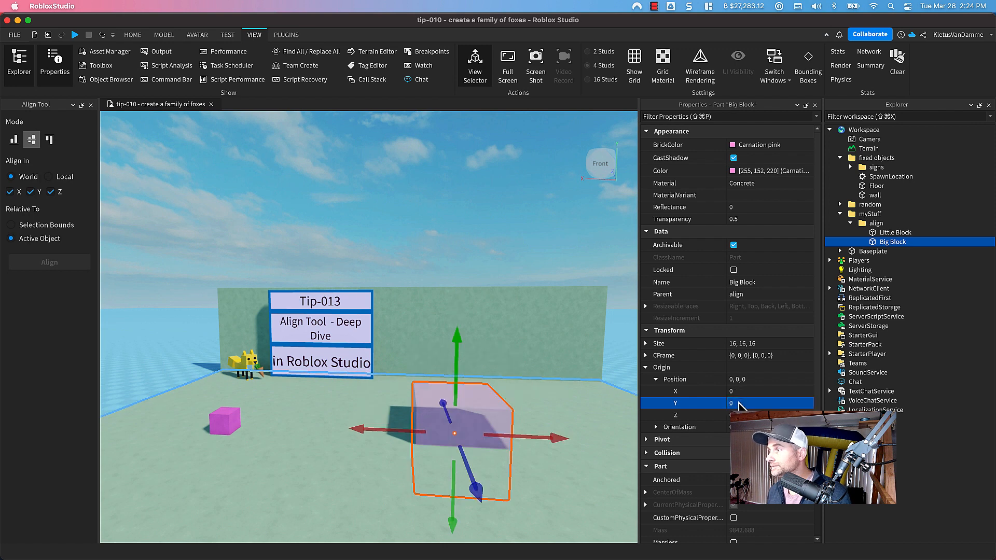
left_click(585, 437)
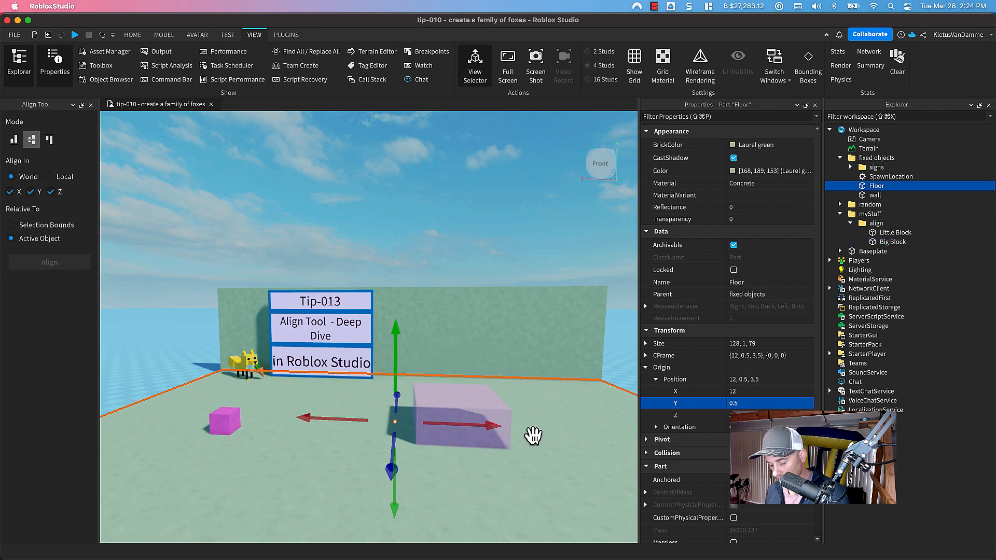
key("super+z")
key("super+z")
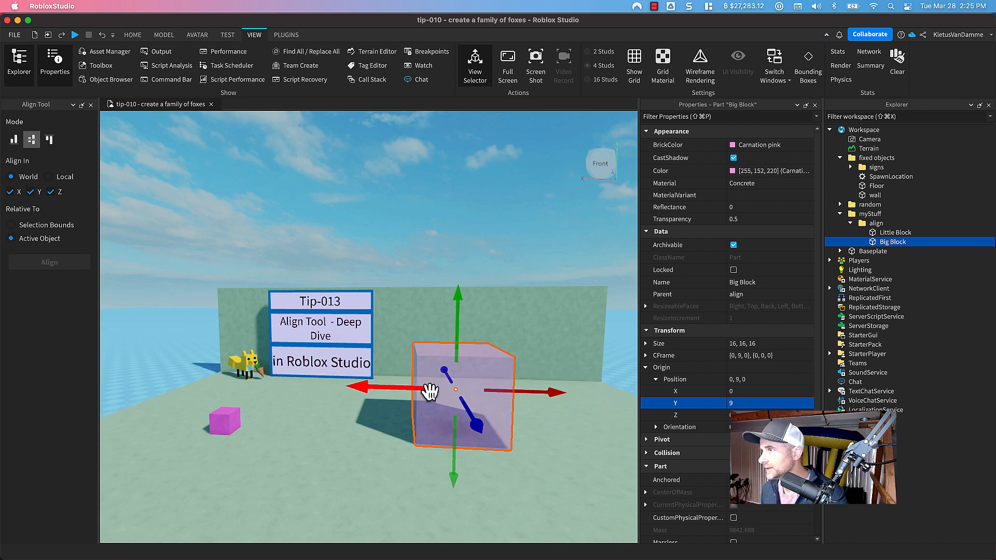
Try moving Big Block along the X axis toward Little Block, and undo the move.
left_click_drag(419, 397, 310, 386)
key("super+z")
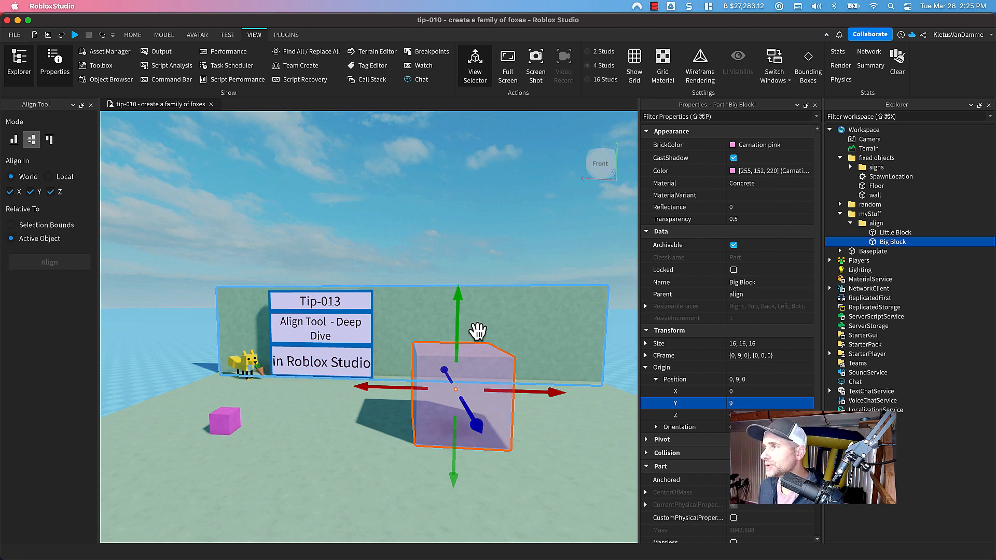
Cycle Big Block's manipulators through Rotate, Select and Scale, and return to the Move tool.
key("super+4")
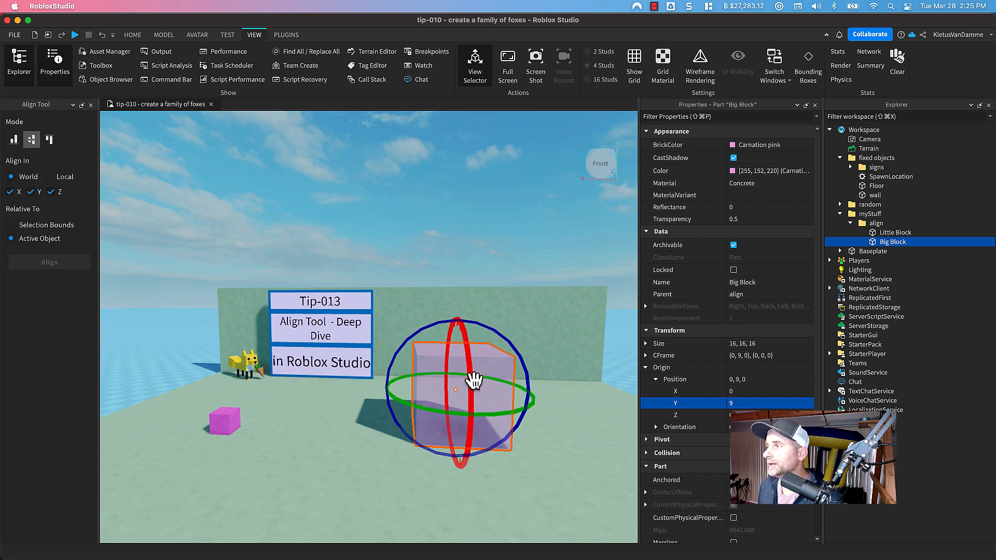
key("super+1")
key("super+3")
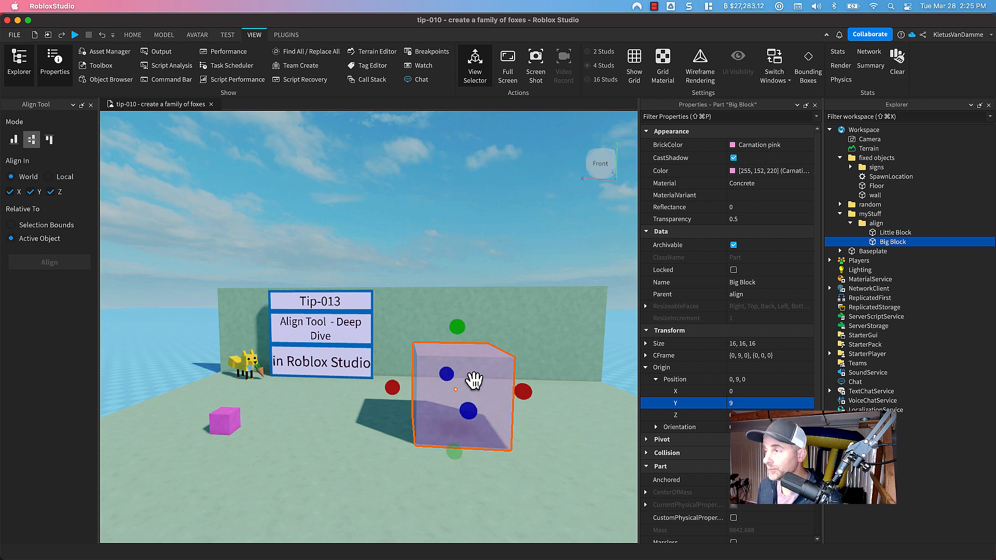
key("super+2")
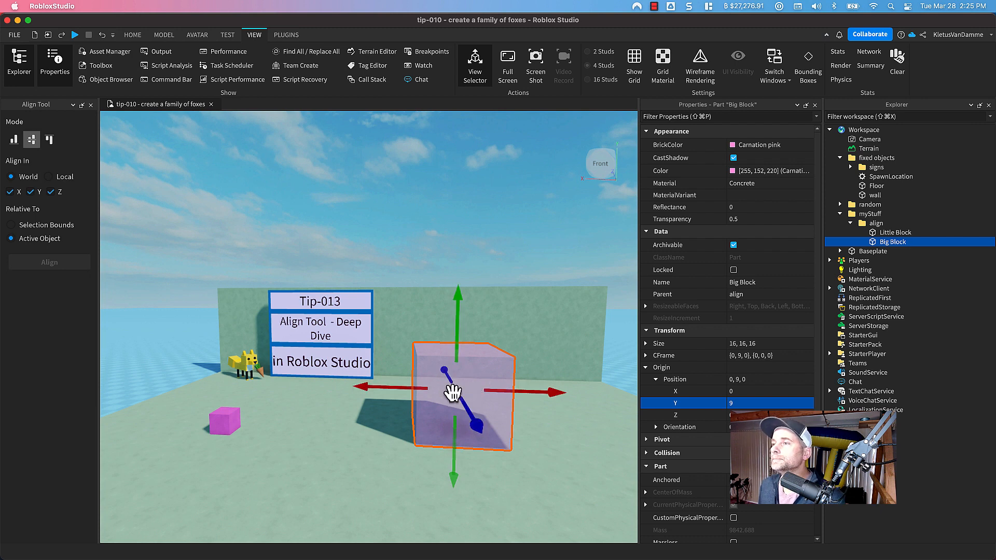
Select Little Block and Big Block, limit alignment to the world X axis, and set the Align Tool mode to Max.
left_click(228, 424)
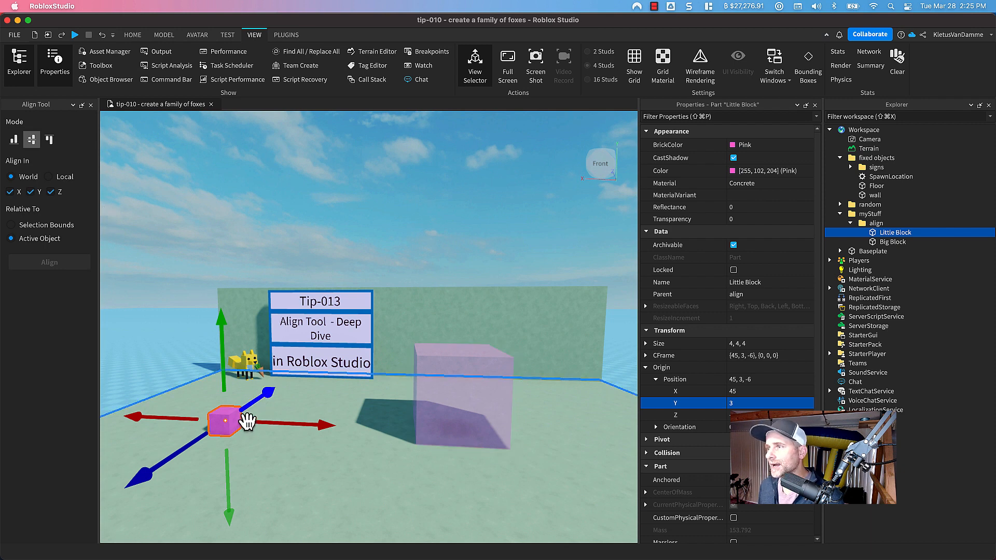
left_click(468, 399, "shift")
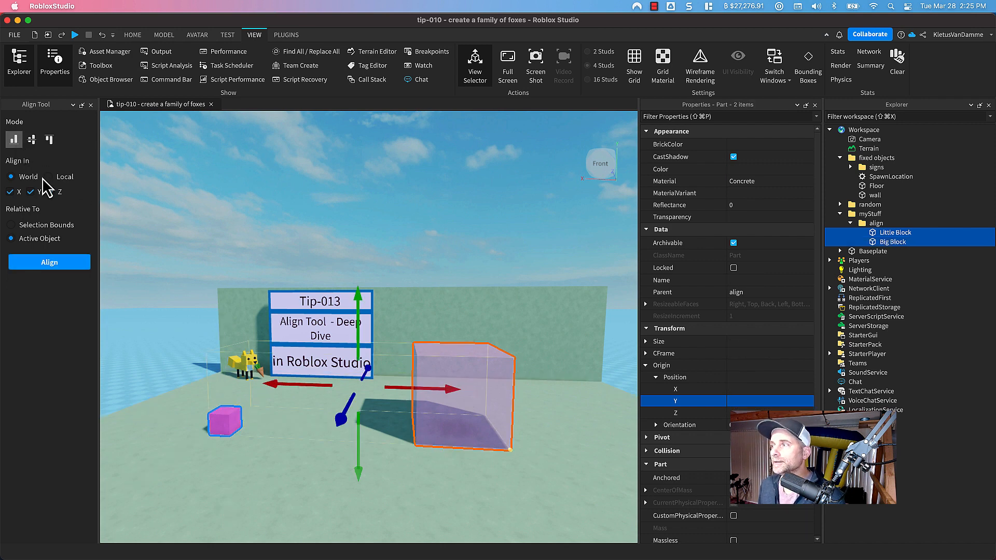
left_click(30, 192)
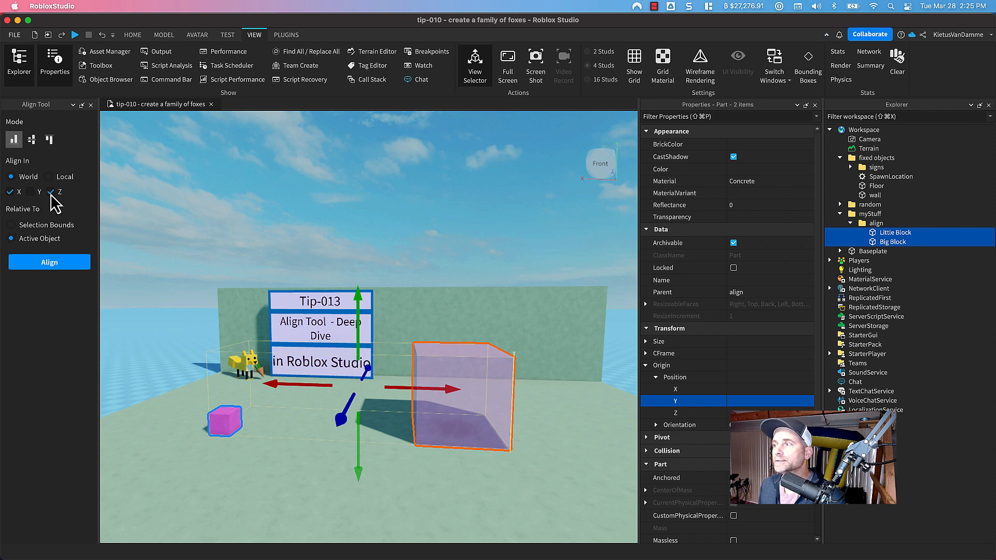
left_click(51, 193)
right_click_drag(321, 442, 345, 423)
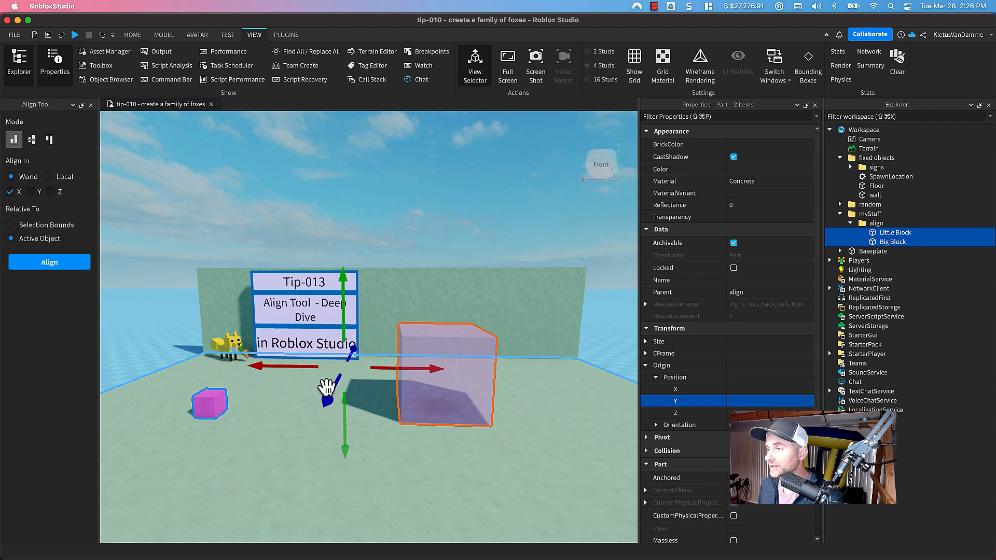
mouse_move(277, 370)
left_mouse_down()
mouse_move(324, 373)
mouse_move(264, 372)
mouse_move(304, 372)
mouse_move(294, 372)
left_mouse_up()
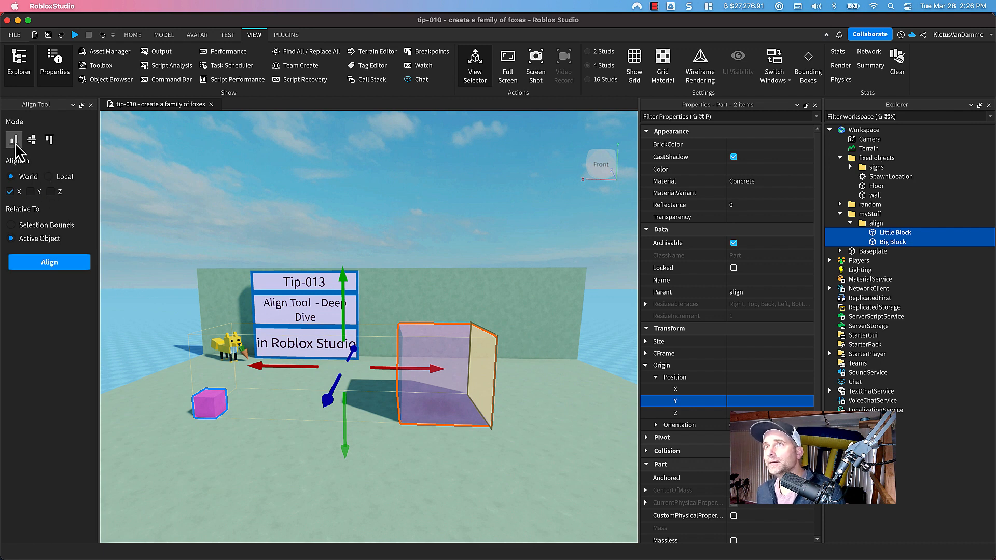
left_click(48, 142)
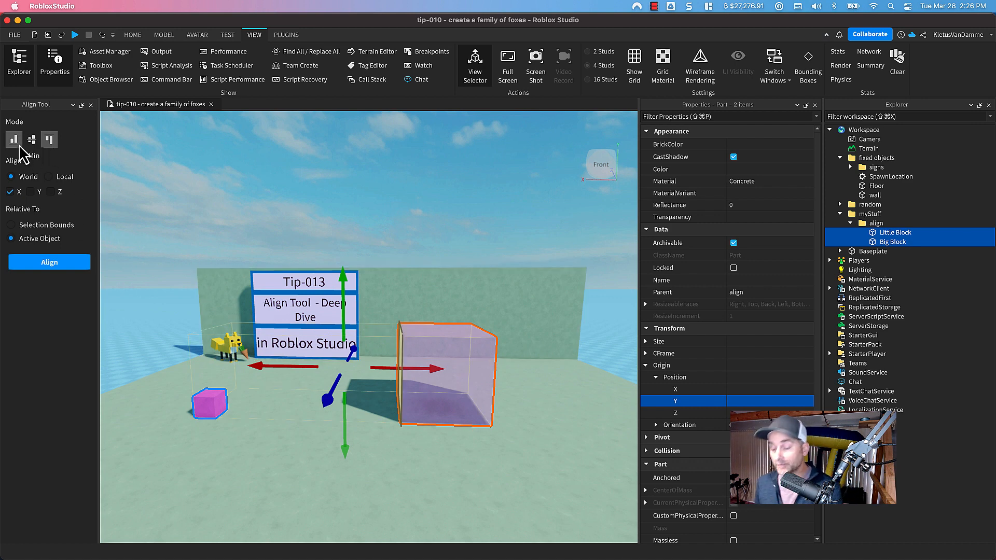
Orbit around both blocks to examine the X axis direction from the back and the front.
right_click_drag(178, 267, 169, 265)
key("s")
key("a")
key("e")
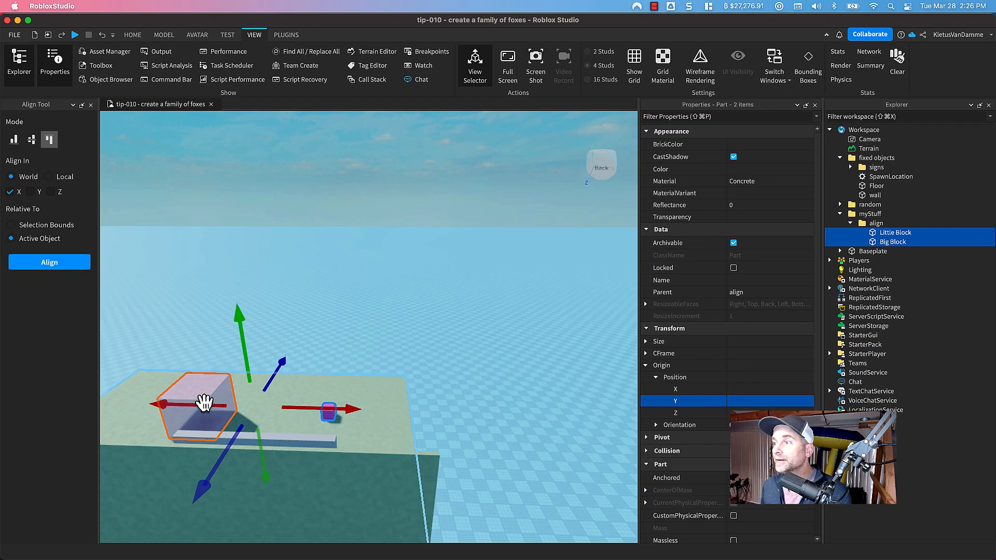
right_click_drag(479, 434, 448, 428)
key("d")
key("s")
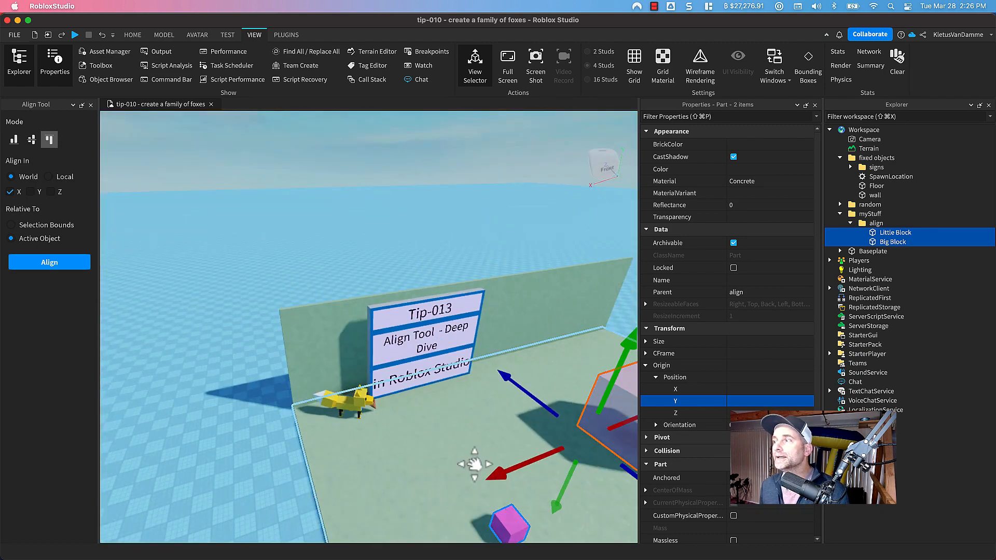
key("d")
mouse_move(472, 464)
right_mouse_down()
mouse_move(458, 451)
mouse_move(463, 463)
right_mouse_up()
key("d")
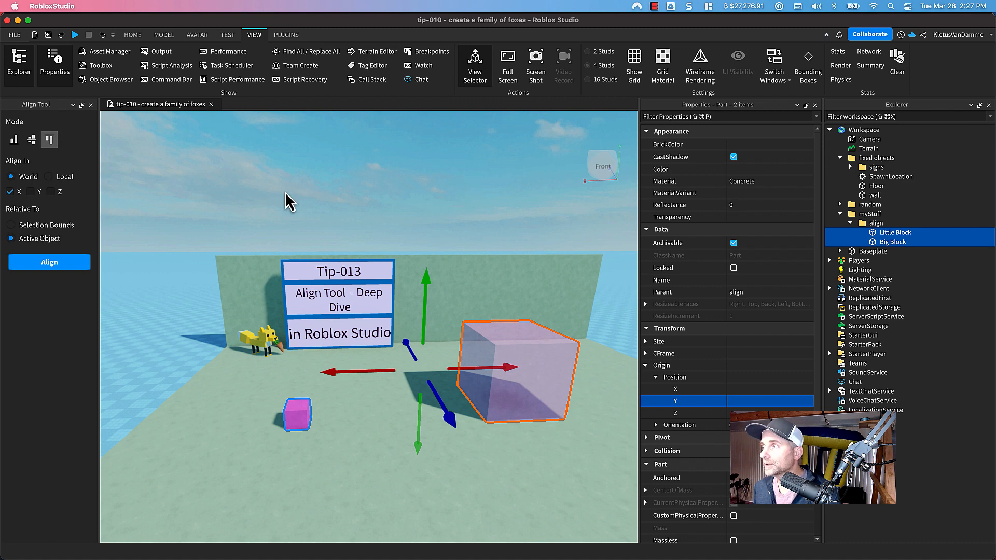
Try moving both blocks along the X axis and aligning Little Block to Big Block in Max mode, undoing each change.
left_click_drag(391, 377, 304, 379)
key("super+z")
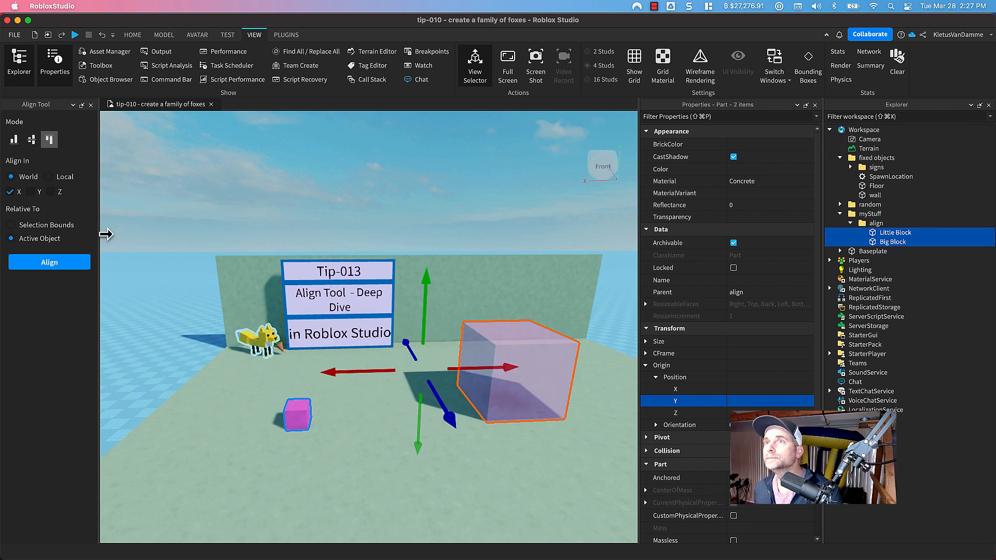
mouse_move(50, 147)
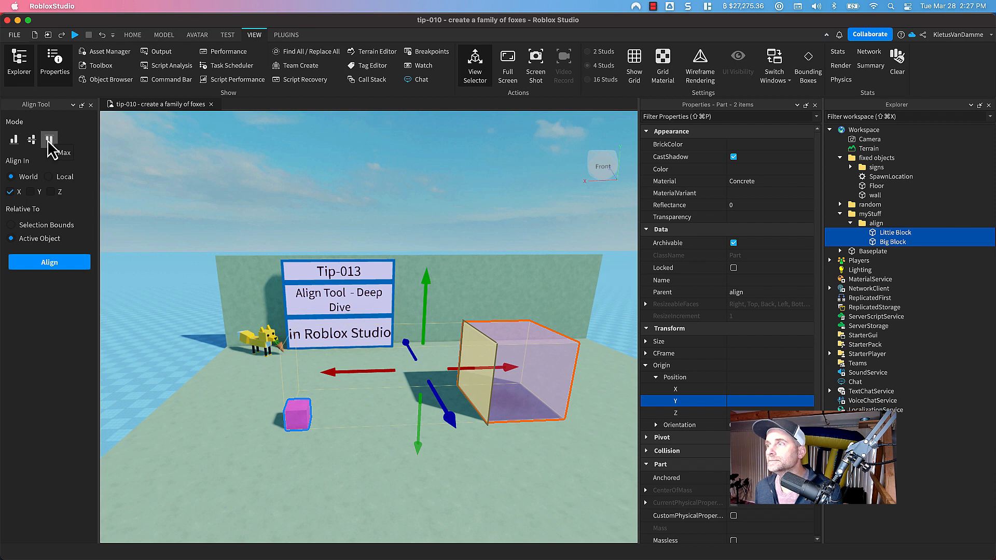
left_click(50, 263)
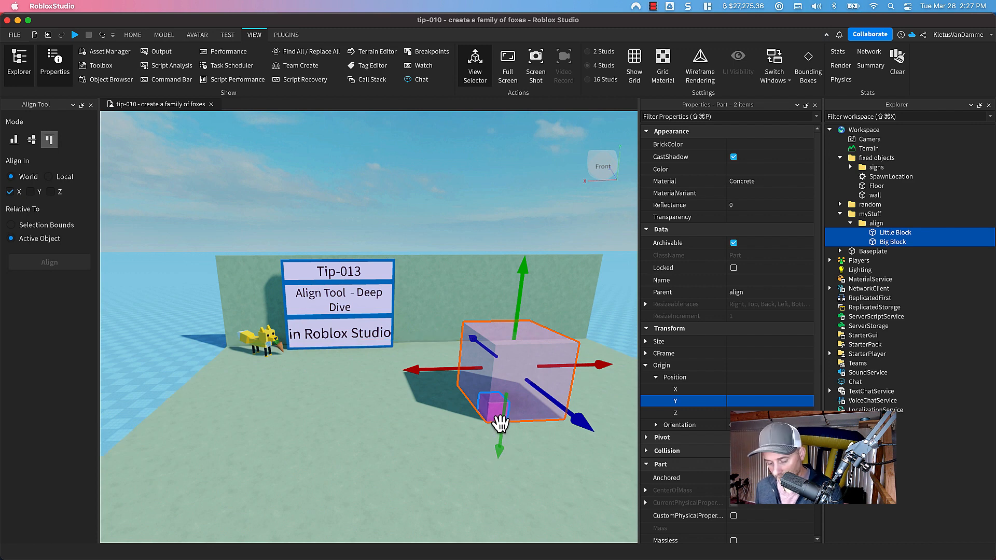
key("super+z")
Move Little Block forward on the floor and align it to Big Block on the X axis in Max mode.
left_click_drag(308, 415, 281, 453)
left_click(322, 427)
left_click(491, 389, "shift")
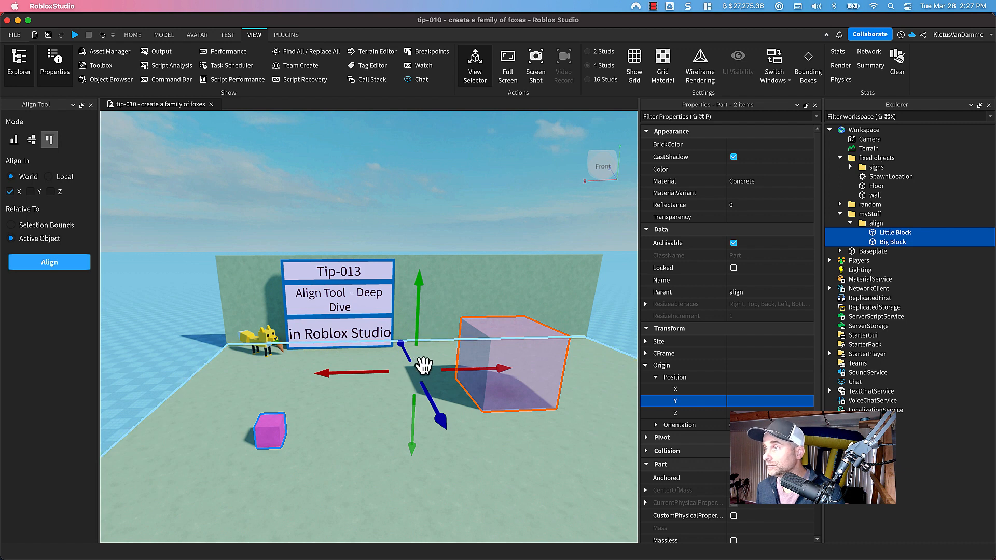
left_click(56, 262)
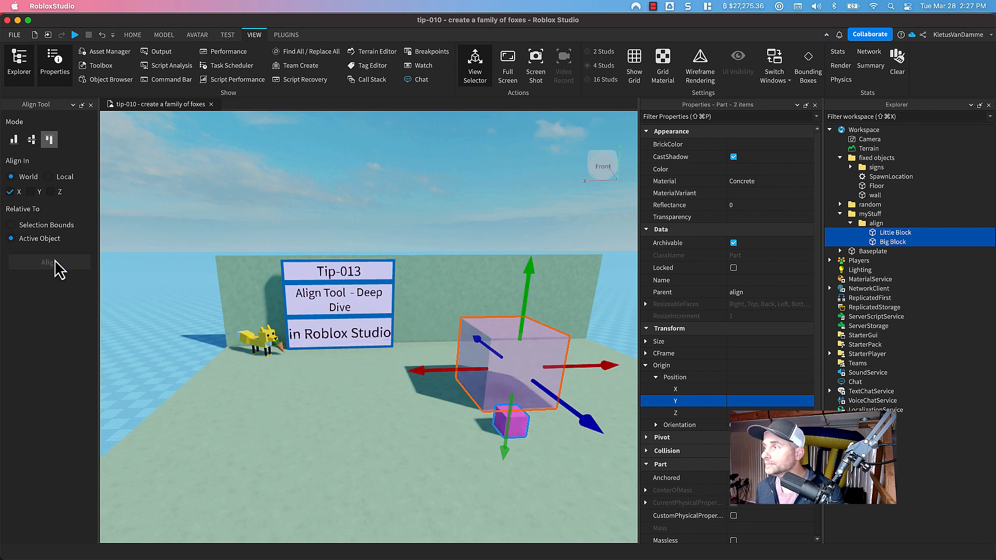
Reselect Little Block and Big Block, and align them on the Z axis only, using Min mode.
mouse_move(418, 445)
middle_mouse_down()
mouse_move(414, 437)
mouse_move(418, 445)
middle_mouse_up()
right_click_drag(418, 445, 418, 446)
mouse_move(418, 446)
middle_mouse_down()
mouse_move(407, 436)
mouse_move(414, 445)
middle_mouse_up()
middle_click_drag(462, 498, 536, 473)
left_click(546, 471)
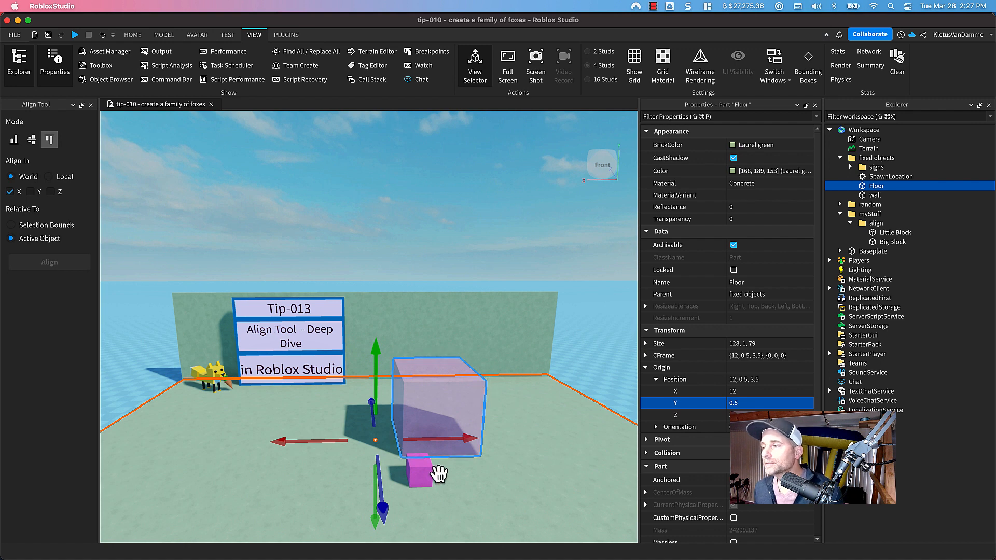
right_click_drag(437, 527, 438, 525)
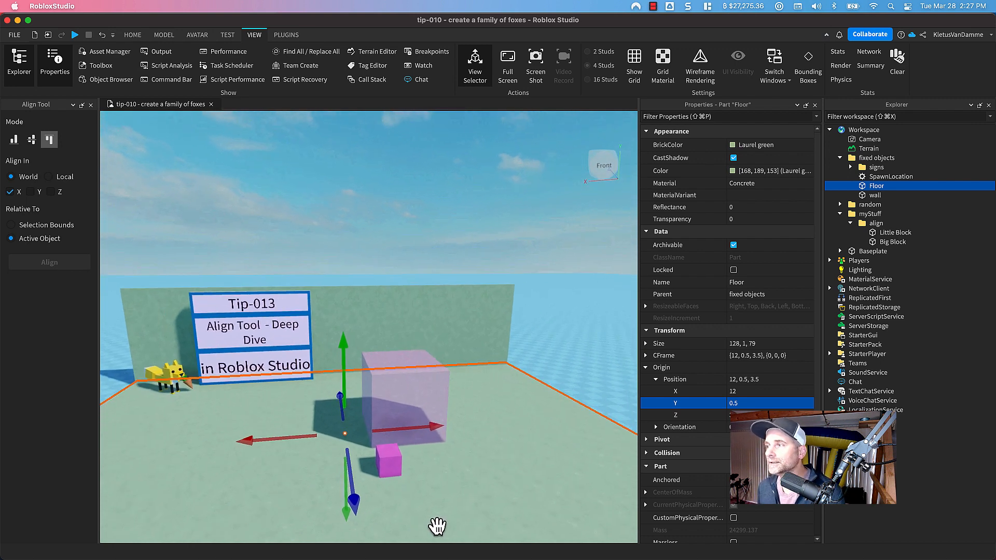
left_click(388, 461)
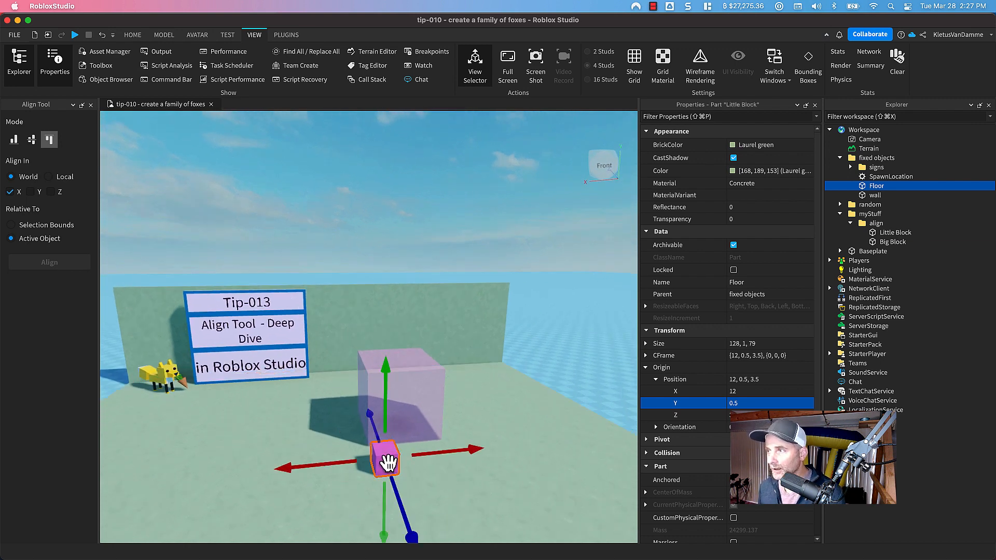
left_click(420, 423, "shift")
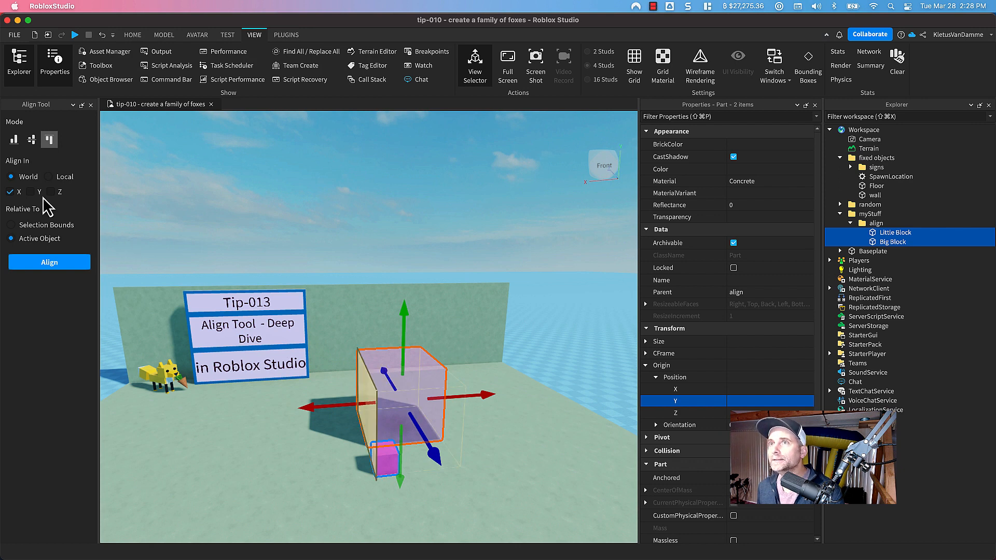
left_click(10, 192)
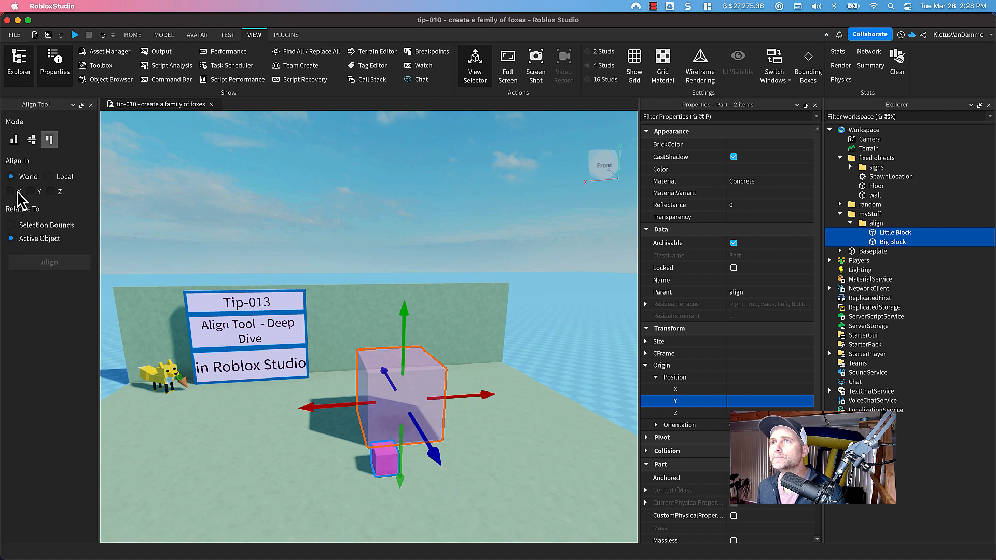
left_click(51, 192)
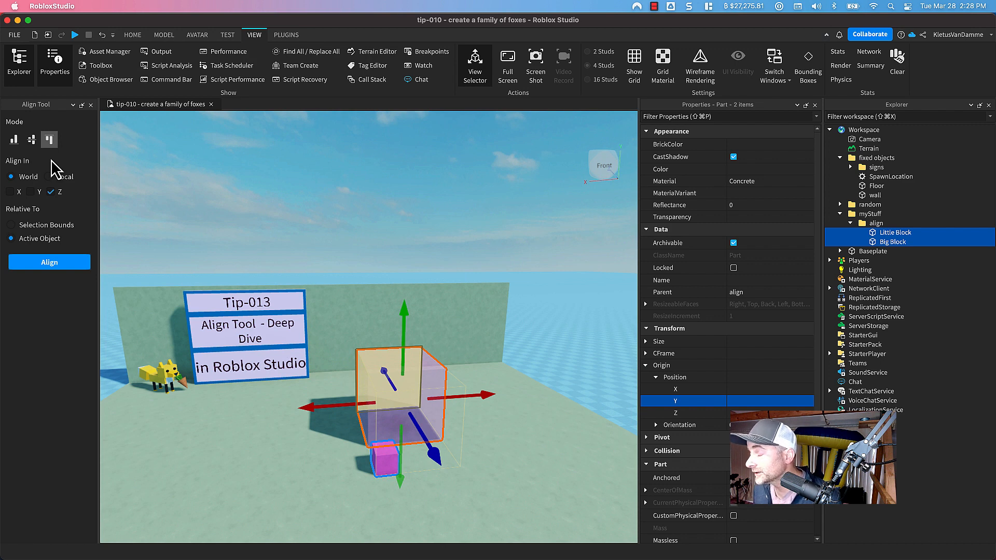
left_click(12, 141)
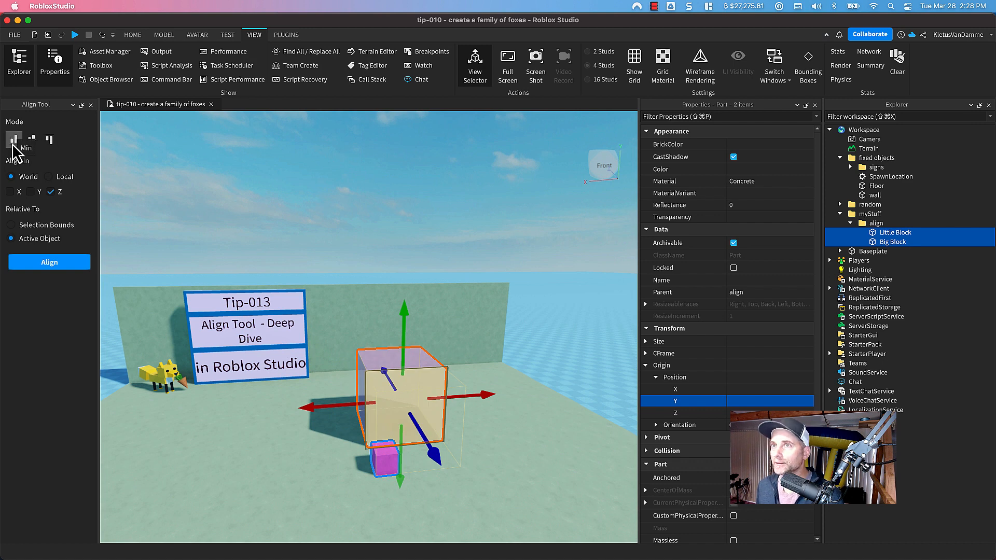
left_click(54, 262)
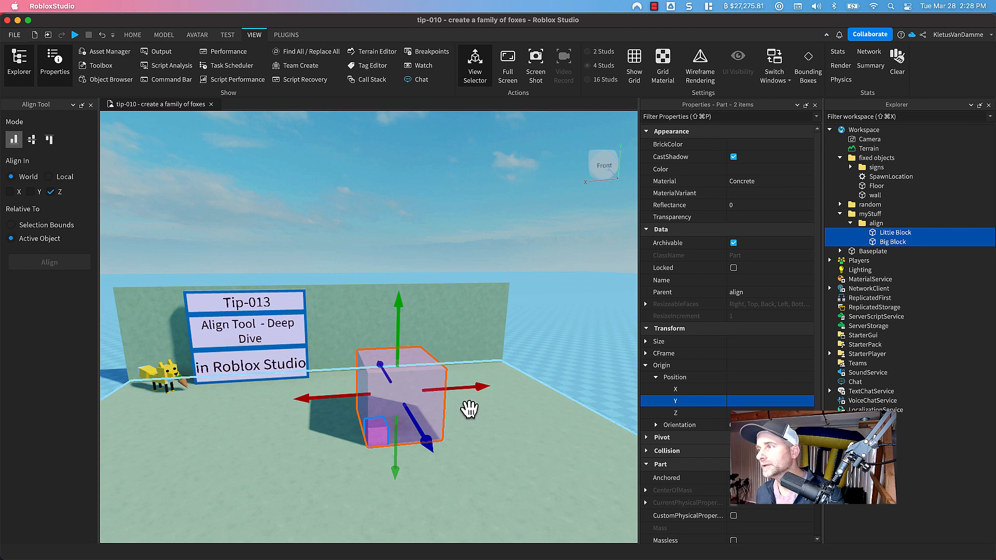
Switch the alignment axis from Z to X and align Little Block to Big Block in Min mode.
left_click(11, 193)
left_click(50, 192)
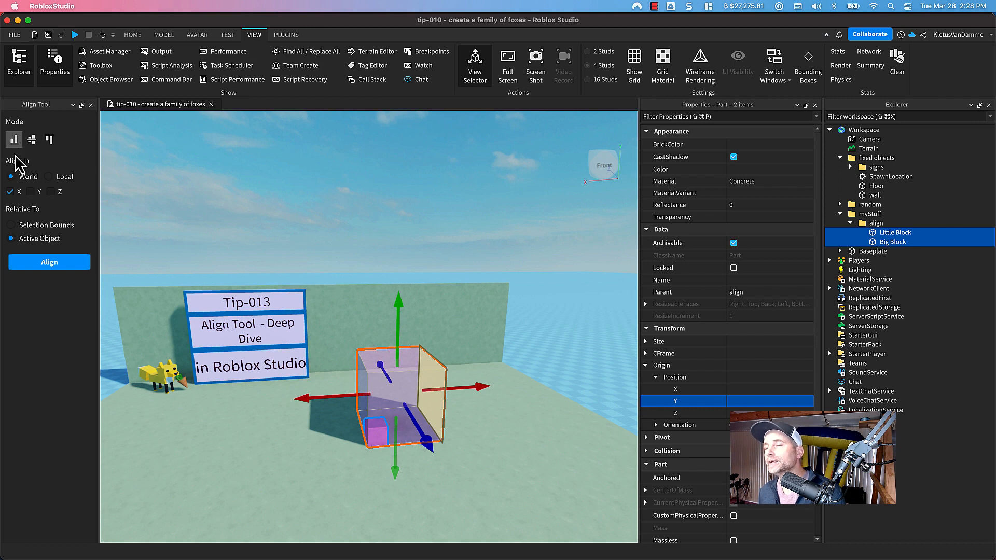
left_click(57, 263)
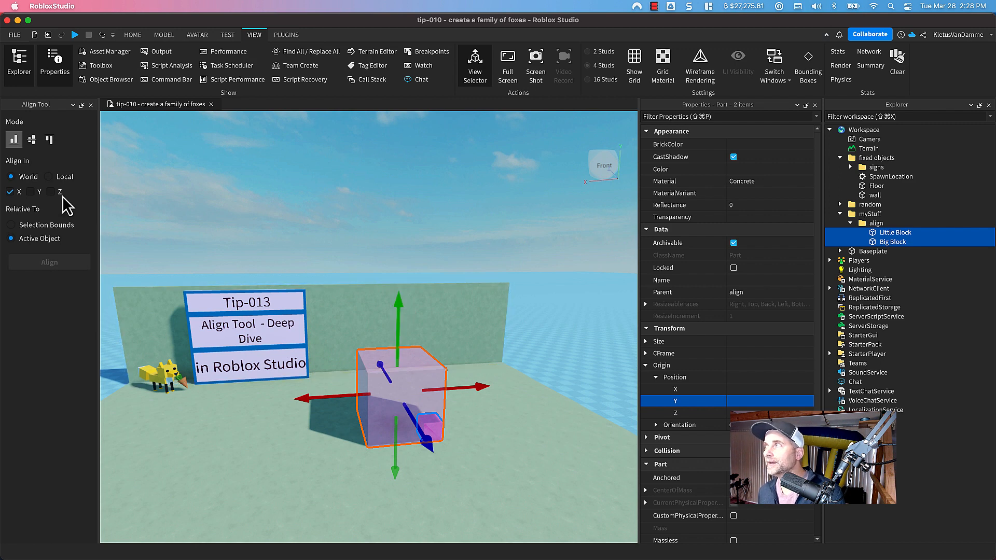
Limit alignment to the Y axis, compare the Min and Max previews, and align Little Block to Big Block's top in Max mode.
left_click(31, 192)
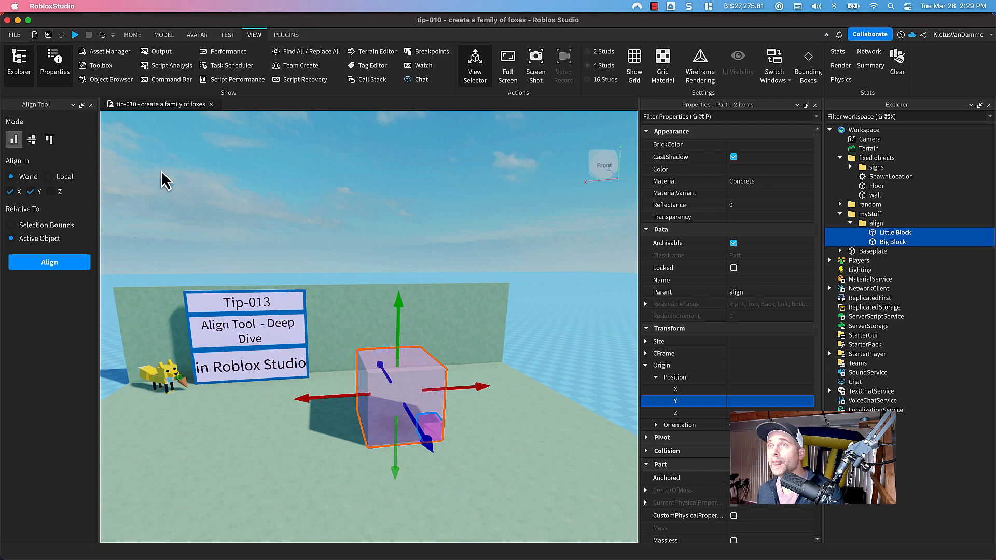
left_click(10, 193)
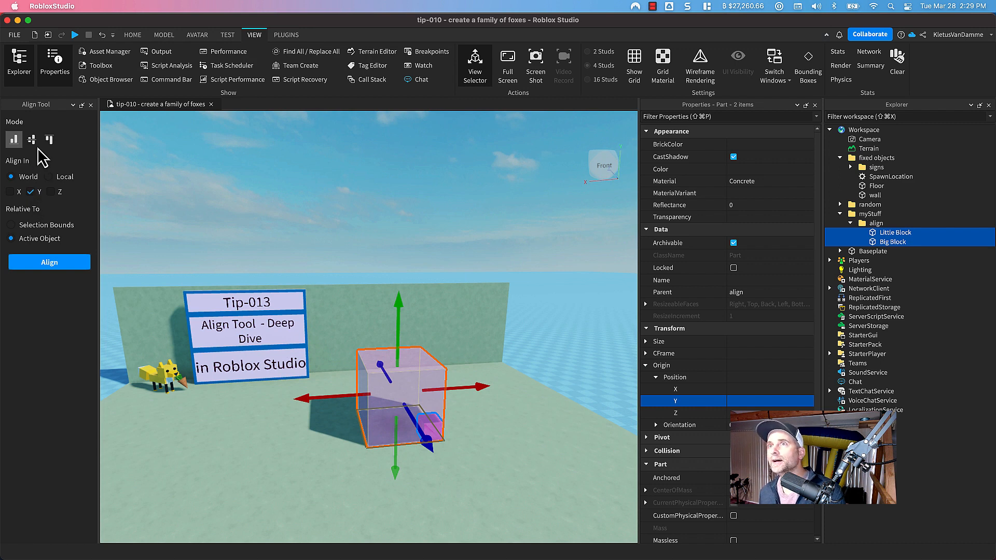
left_click(49, 140)
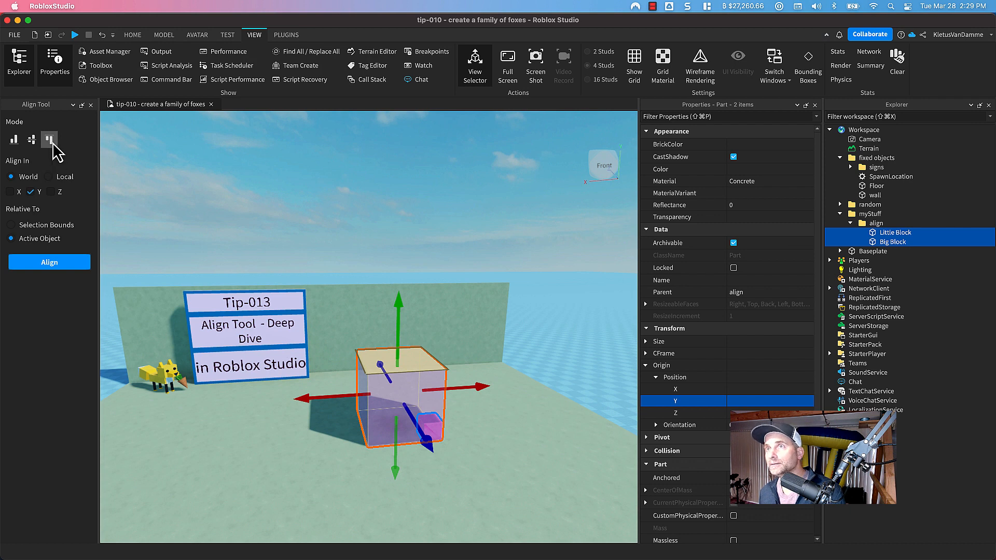
left_click(13, 141)
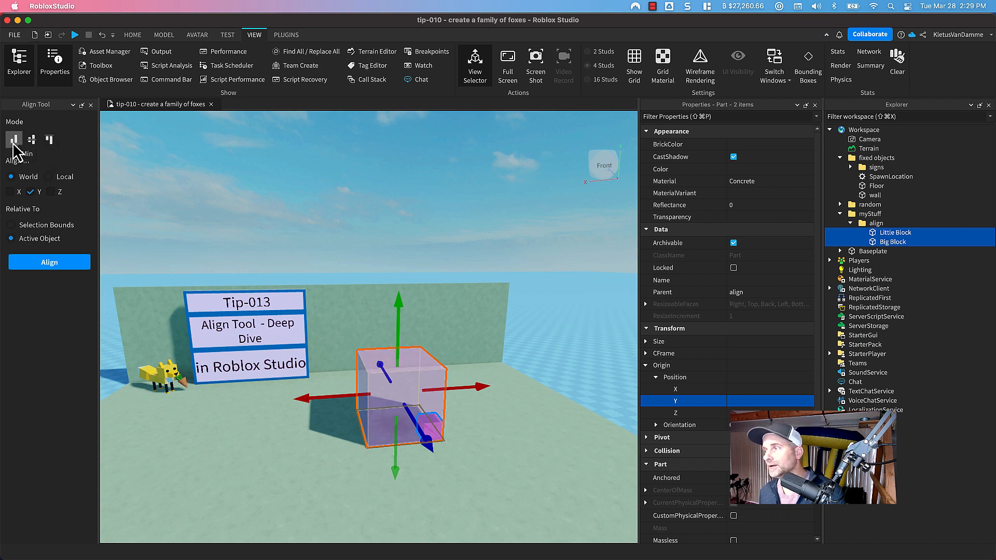
left_click(50, 140)
left_click(49, 263)
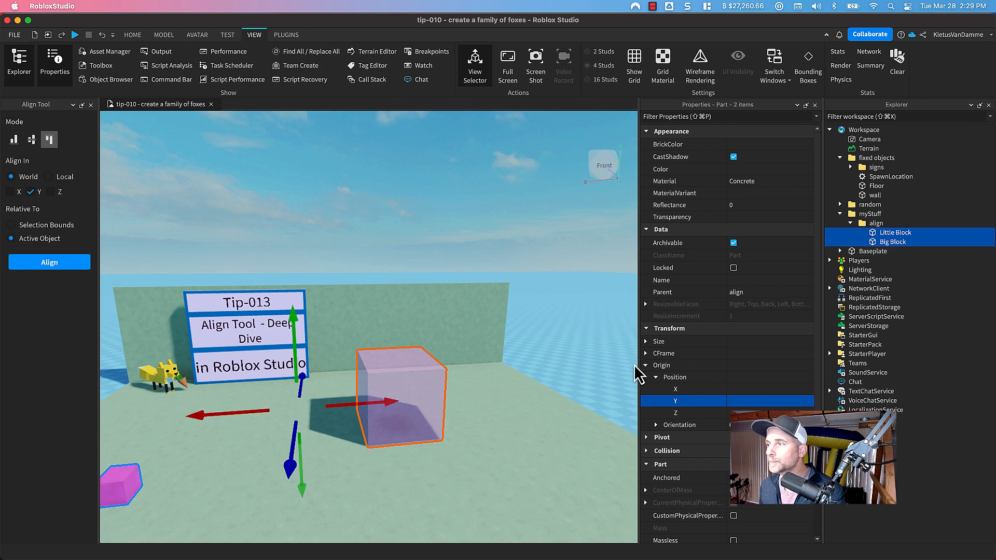
Reselect both blocks, align Little Block to Big Block on X, Y and Z in Max mode, and undo the alignment.
left_click(468, 474)
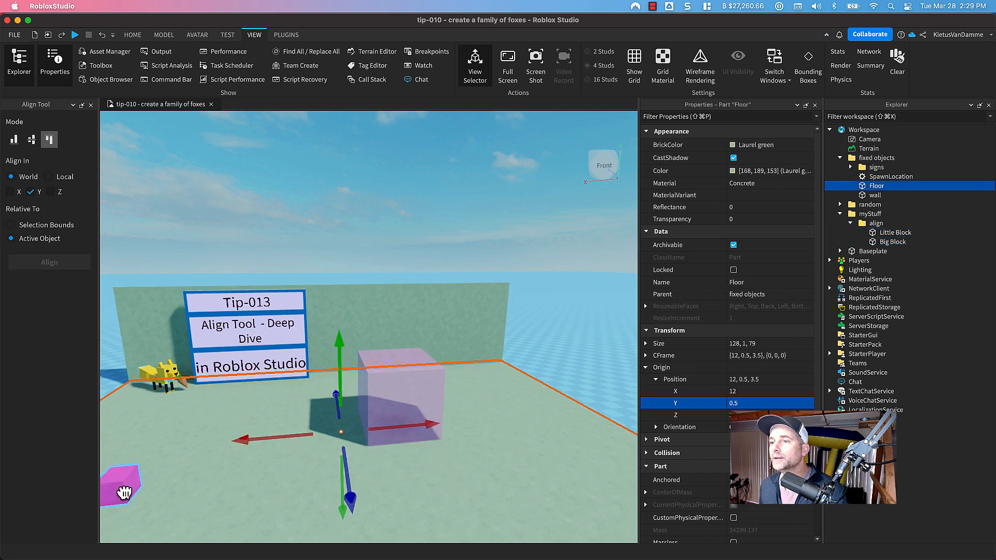
left_click(129, 469)
left_click(412, 407, "shift")
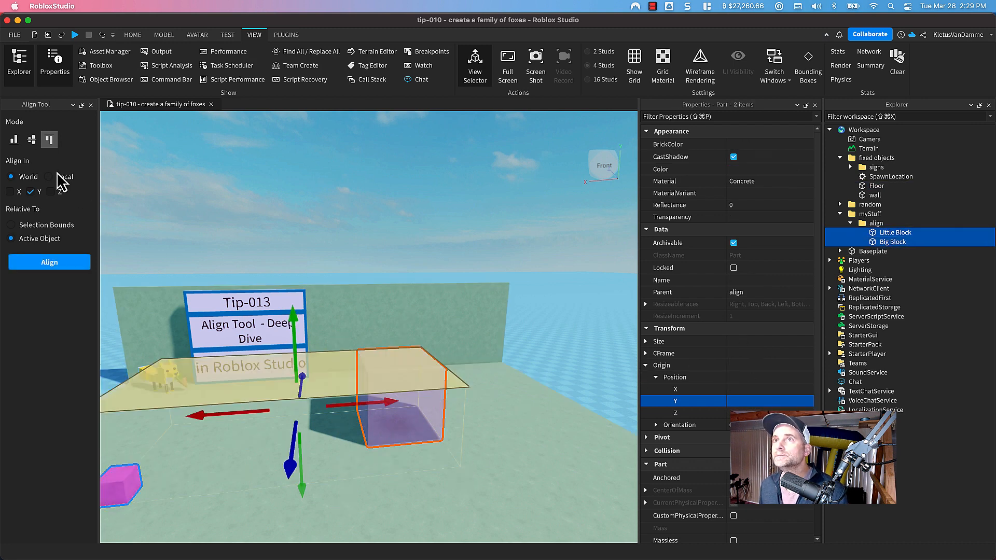
left_click(50, 140)
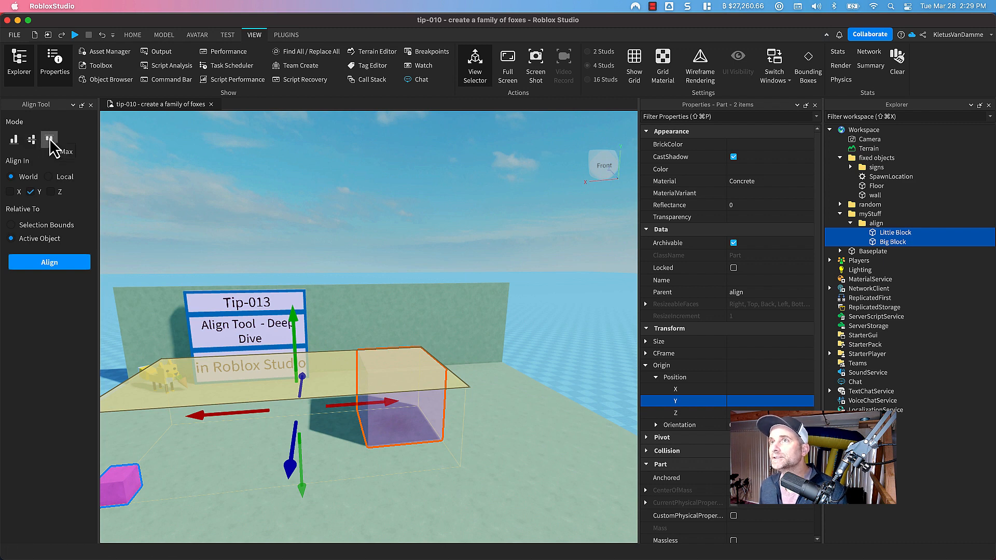
left_click(10, 192)
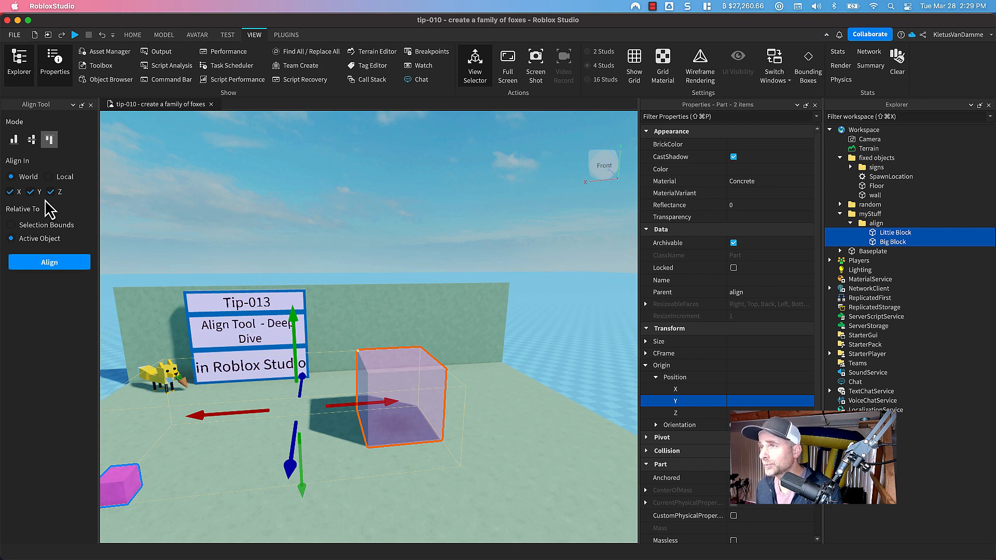
left_click(49, 263)
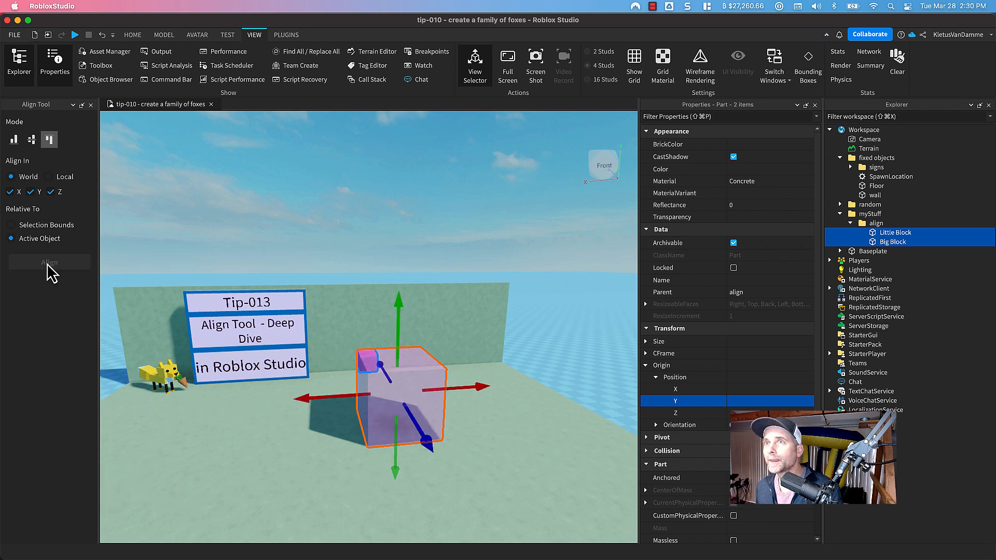
key("super+z")
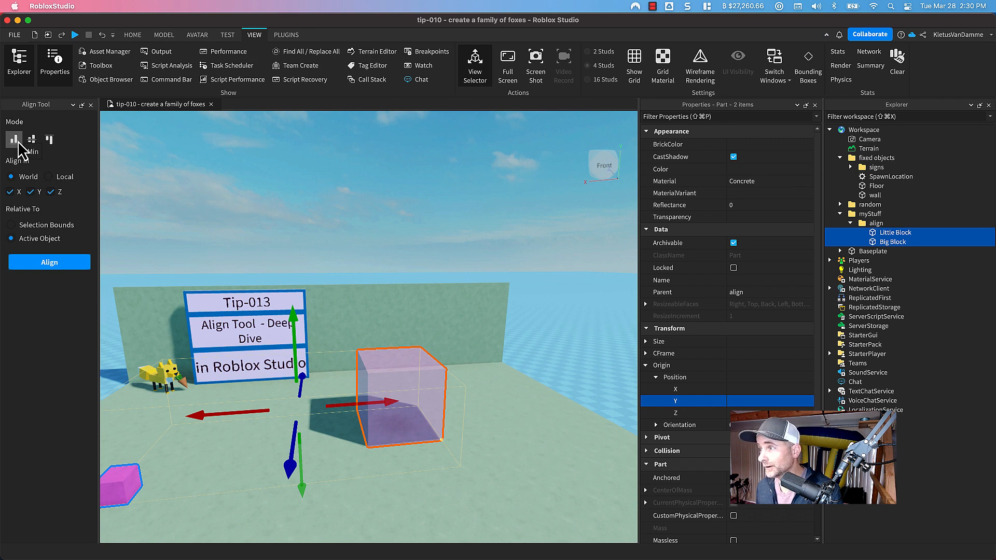
Select Big Block together with Little Block and align them on X, Y and Z in Min mode.
key("super+z")
key("super+z")
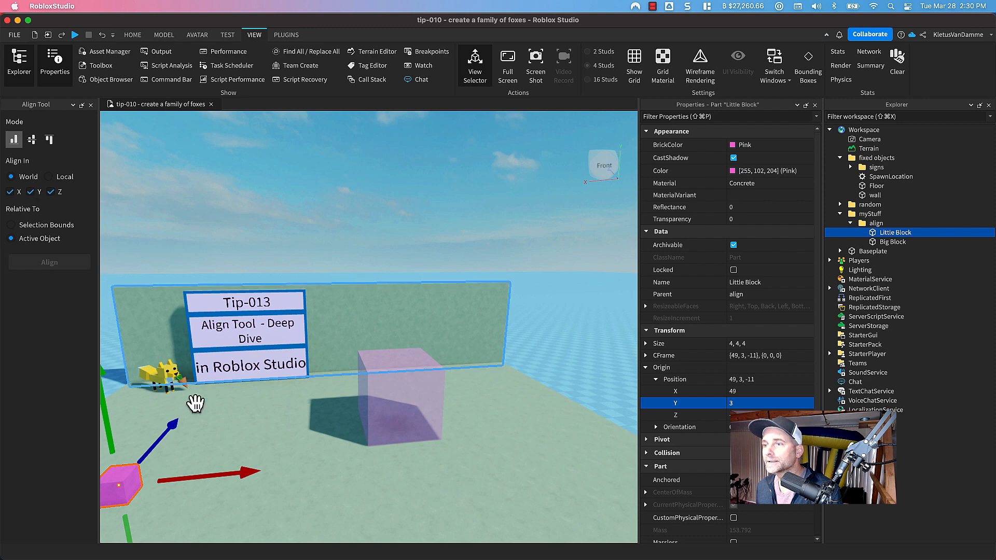
left_click(395, 447, "shift")
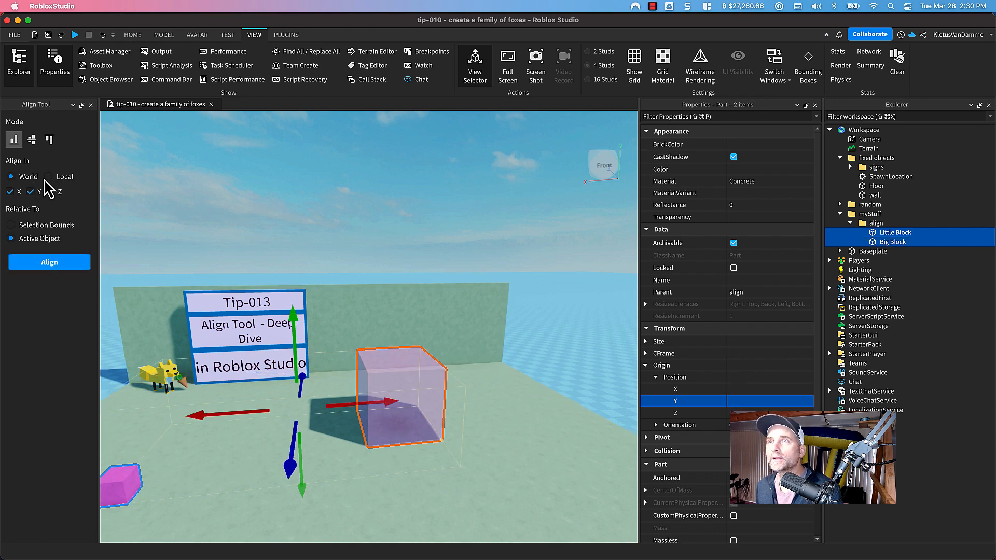
left_click(72, 257)
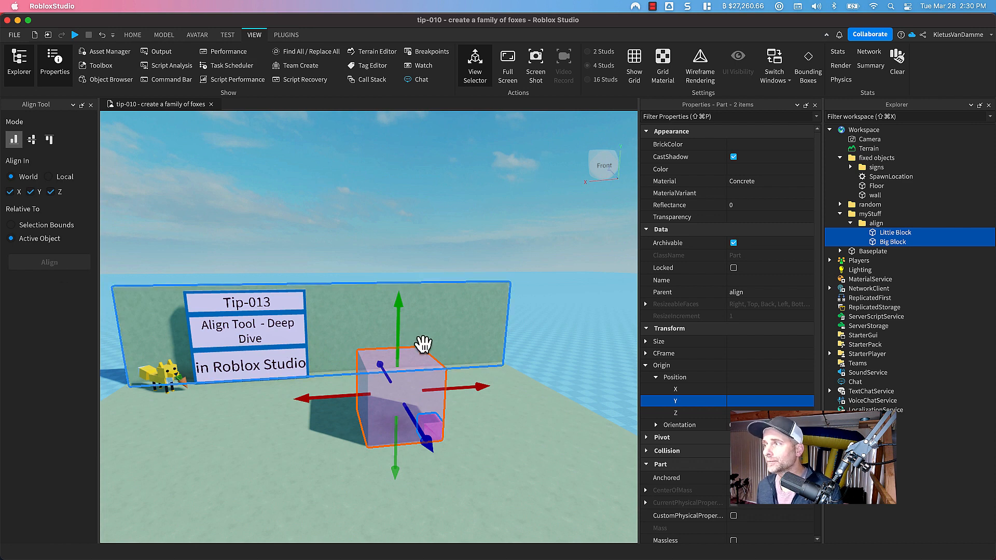
Undo the Min alignment and align Little Block to Big Block on X, Y and Z in Center mode.
left_click(440, 432)
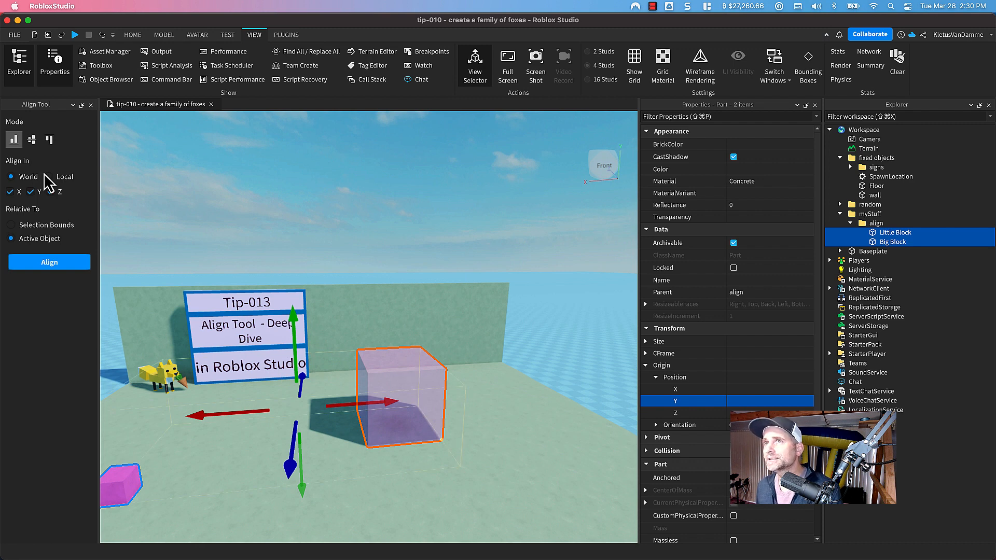
left_click(32, 140)
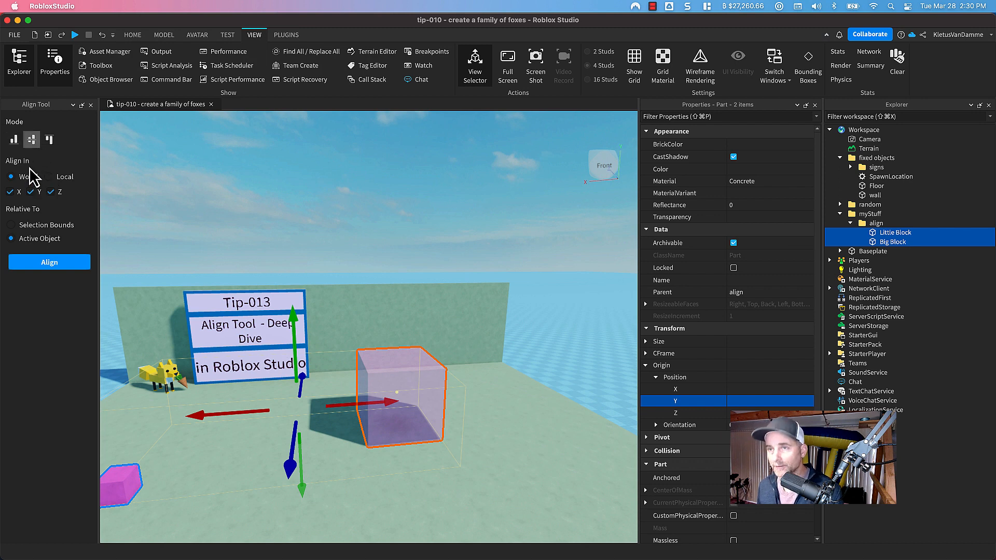
left_click(47, 262)
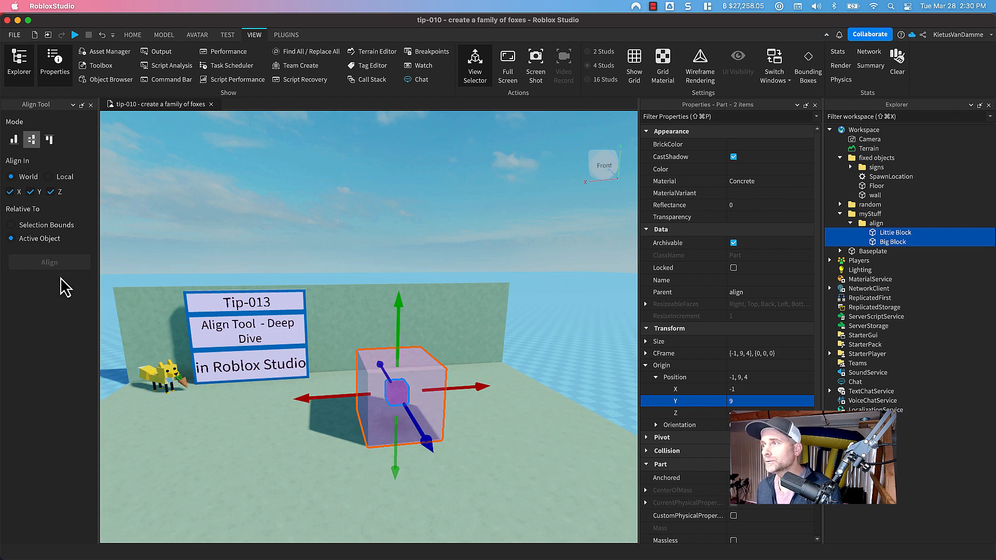
Limit alignment to the Y axis, compare the Min and Max previews, and align Little Block to Big Block in Max mode.
left_click(14, 141)
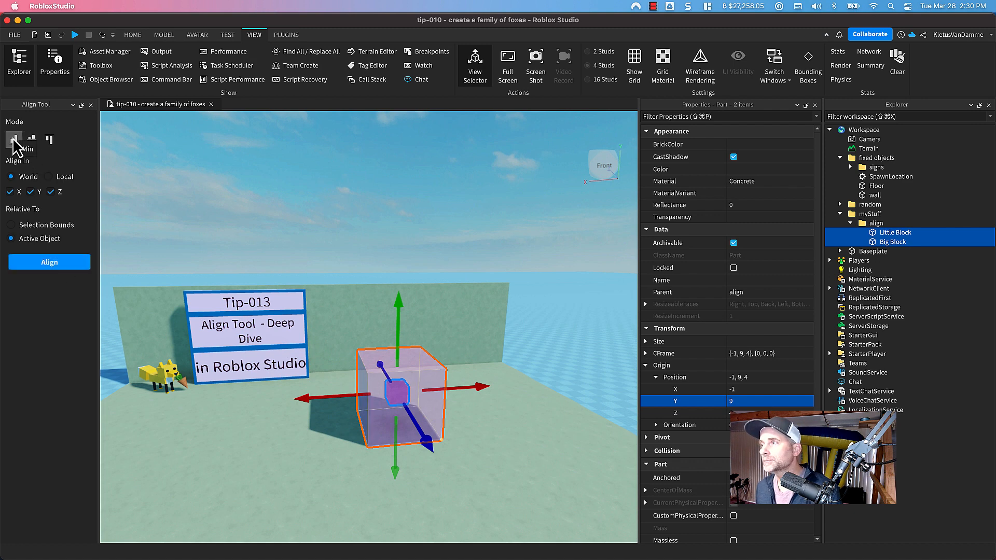
left_click(32, 192)
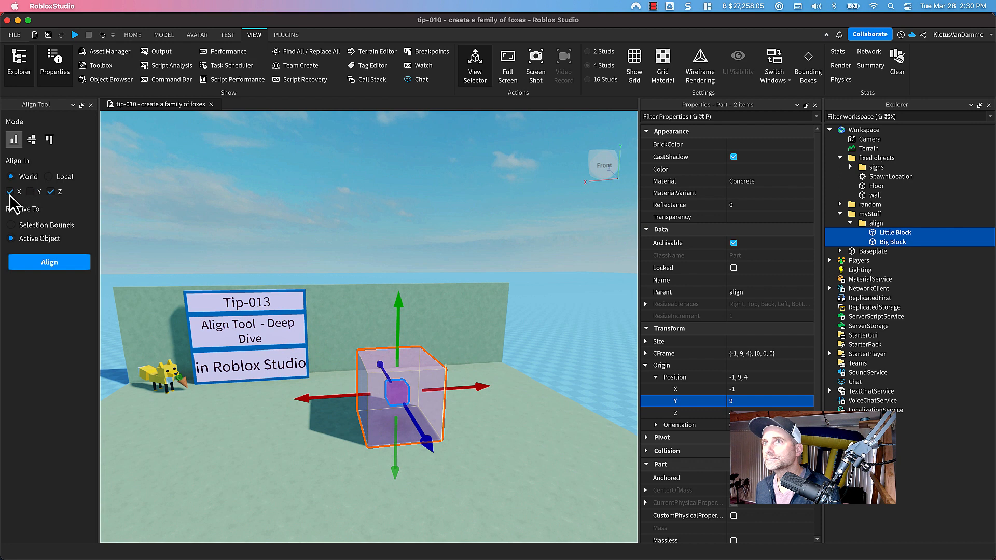
left_click(10, 192)
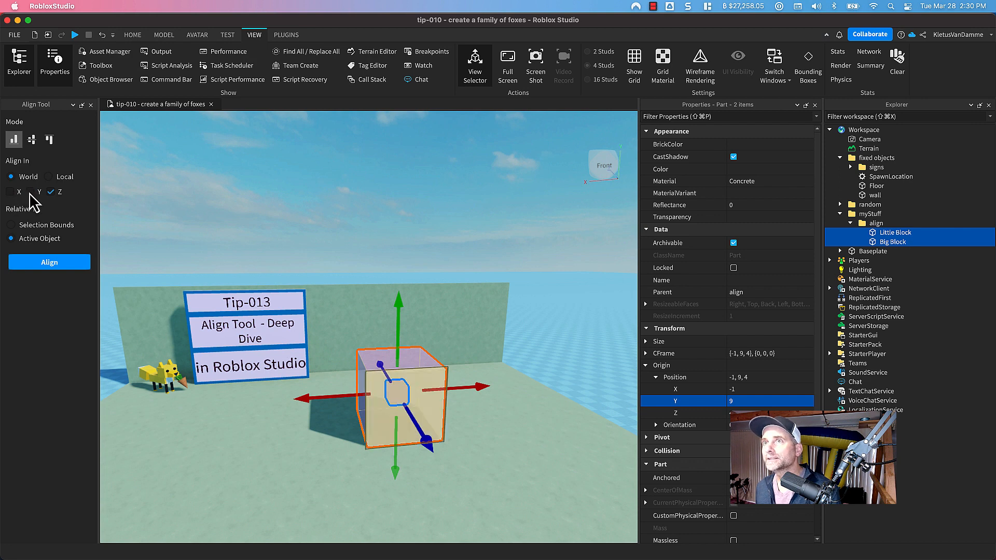
left_click(30, 192)
left_click(52, 193)
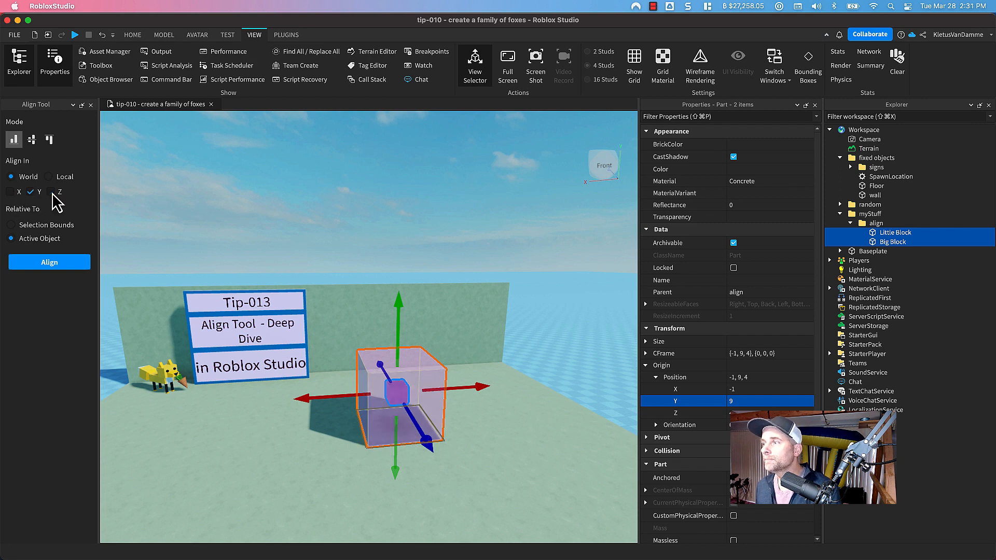
left_click(50, 141)
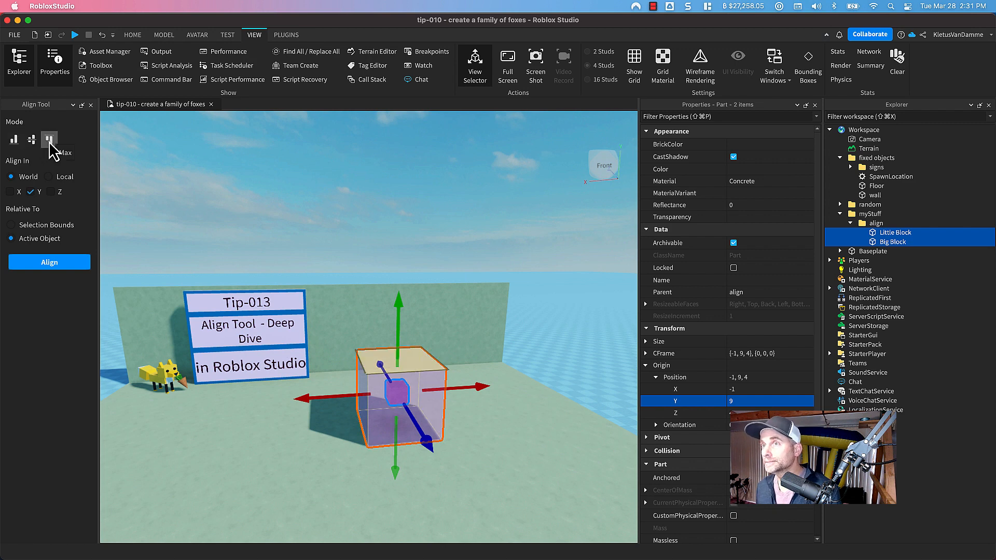
left_click(58, 266)
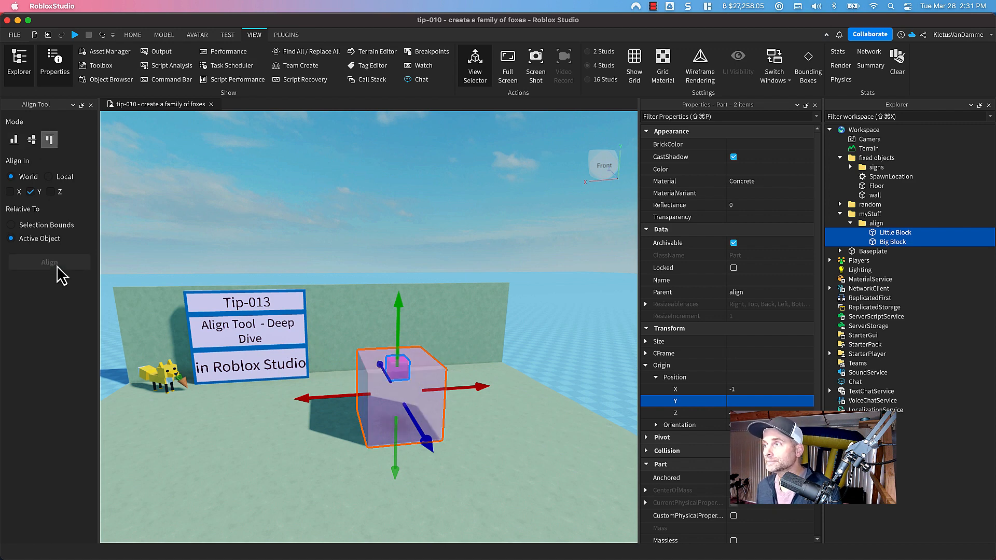
Align Little Block to Big Block's bottom in Min mode on Y, and return it to the top in Max mode.
left_click(13, 139)
left_click(58, 265)
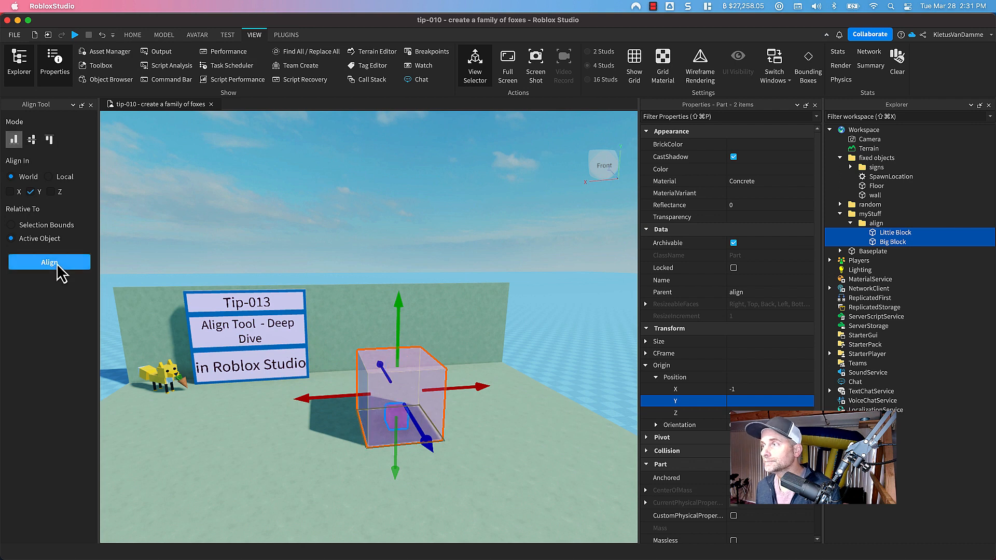
left_click(49, 141)
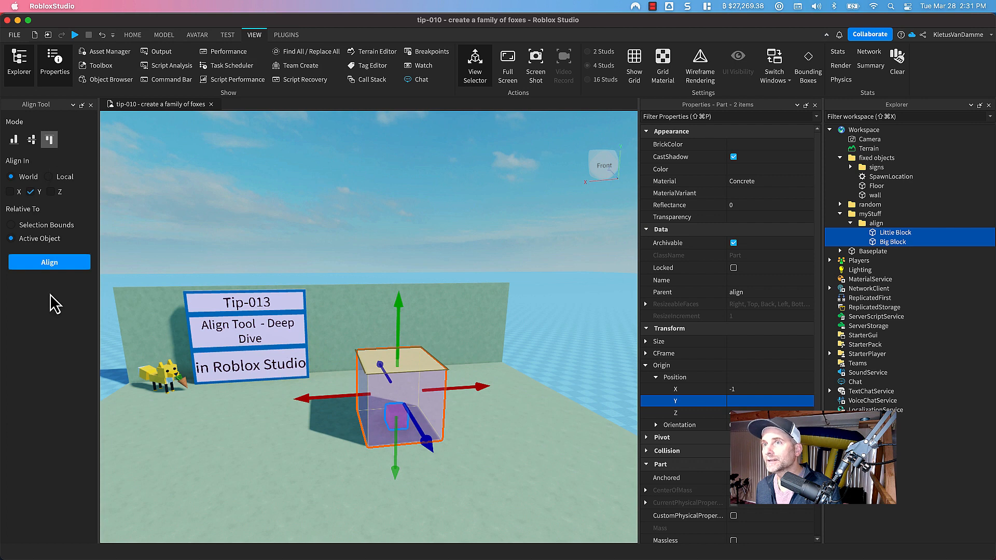
left_click(51, 263)
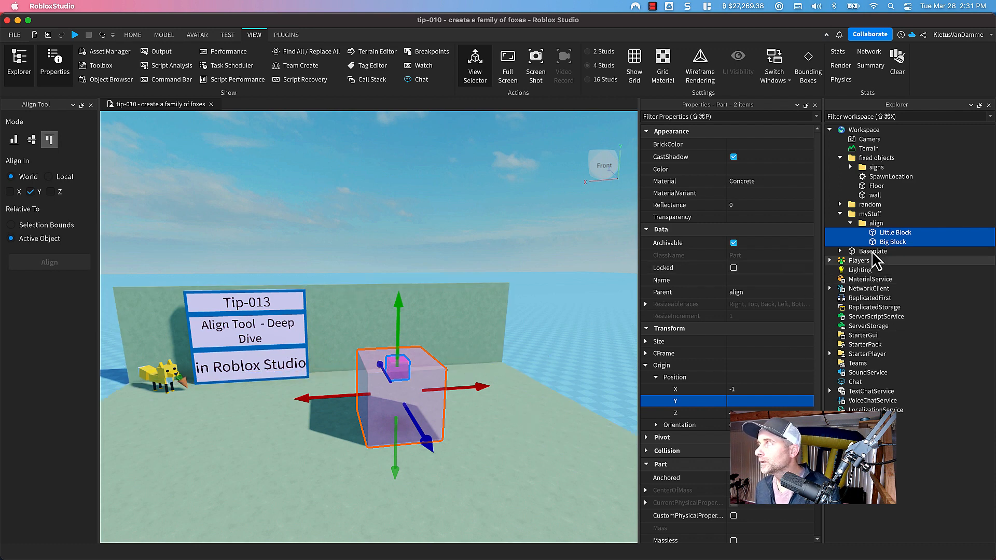
Select Little Block alone, raise it above Big Block to Y 31, and lower it onto Big Block at Y 19.
left_click(890, 233)
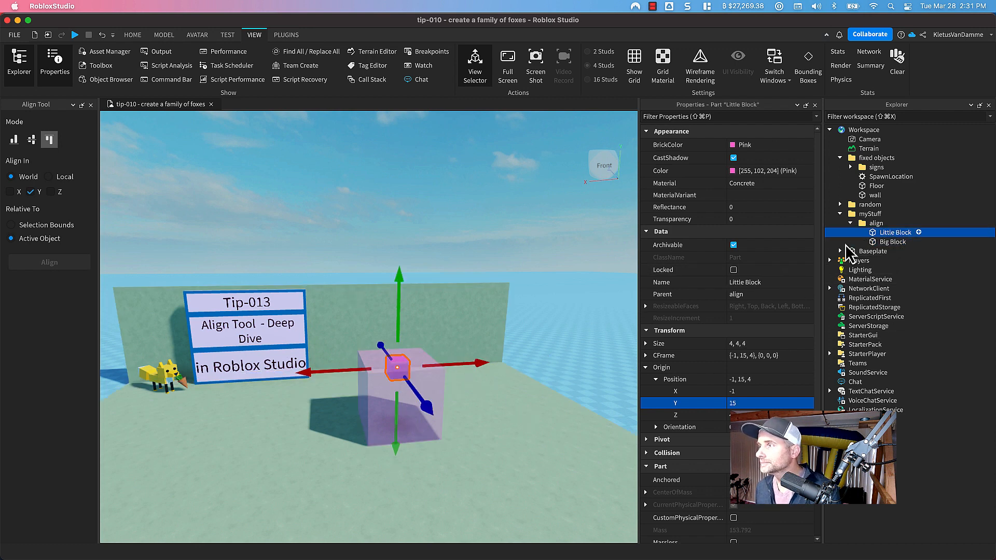
left_click_drag(399, 311, 407, 240)
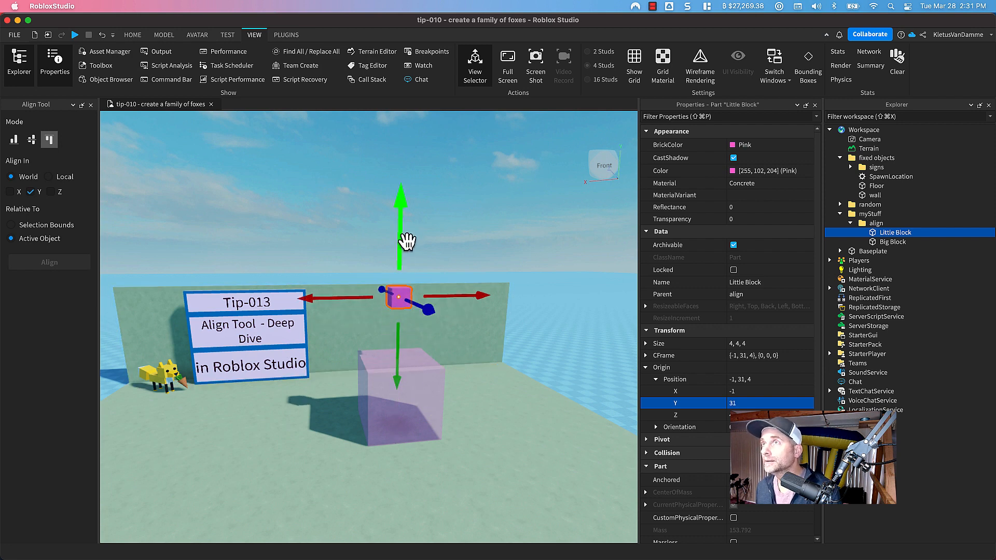
left_click(163, 35)
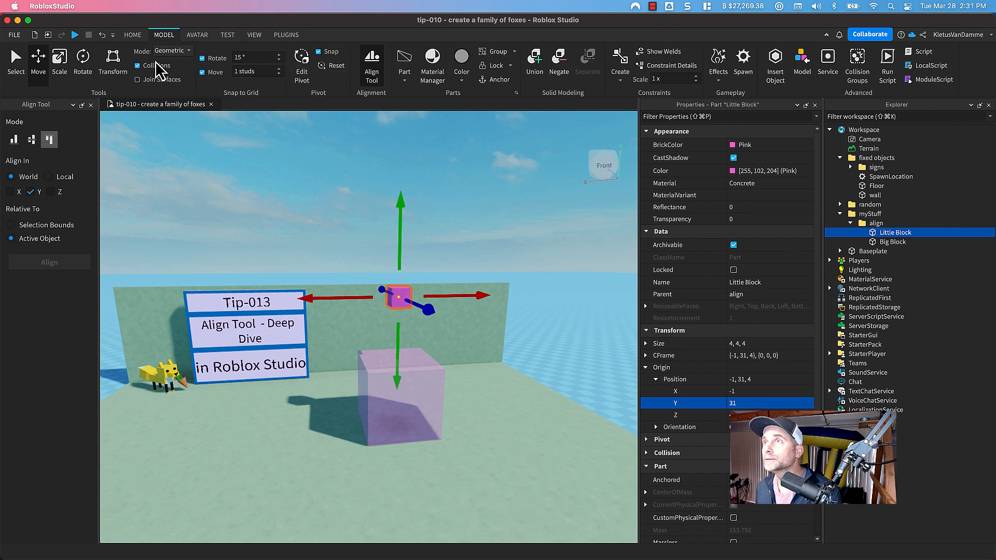
left_click_drag(404, 207, 405, 288)
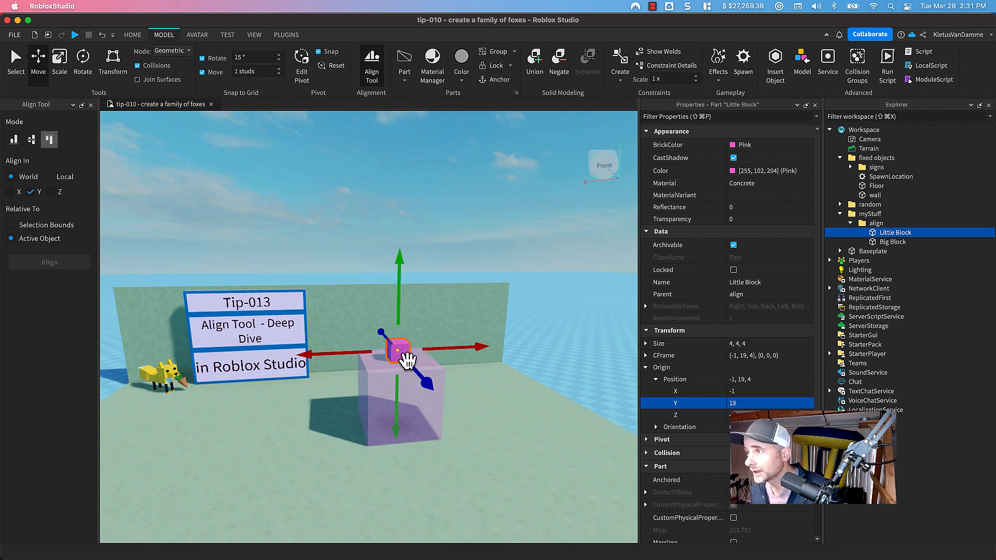
Undo Little Block's moves and alignments back to its starting place on the floor away from Big Block.
key("super+z")
key("super+shift+z")
left_click(415, 413, "shift")
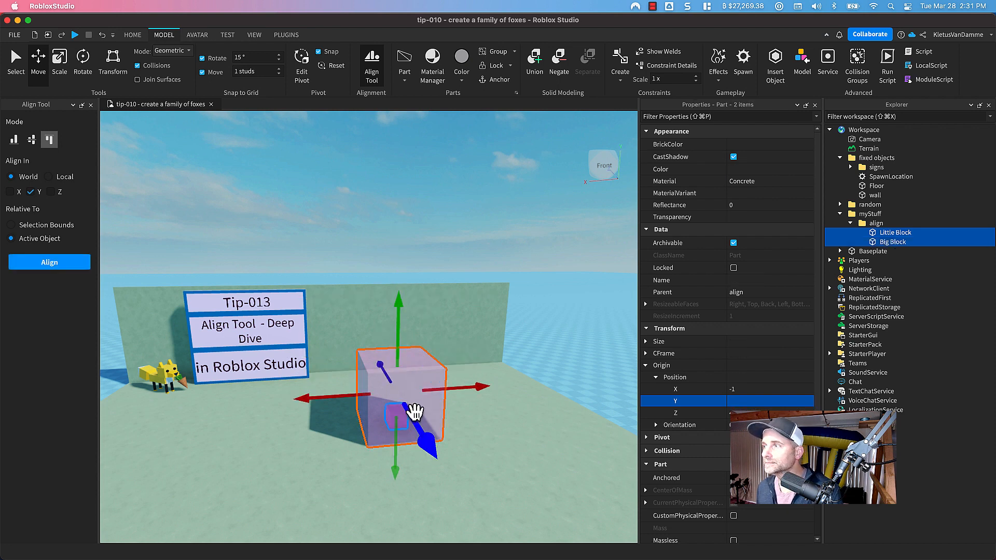
type("9")
key("Return")
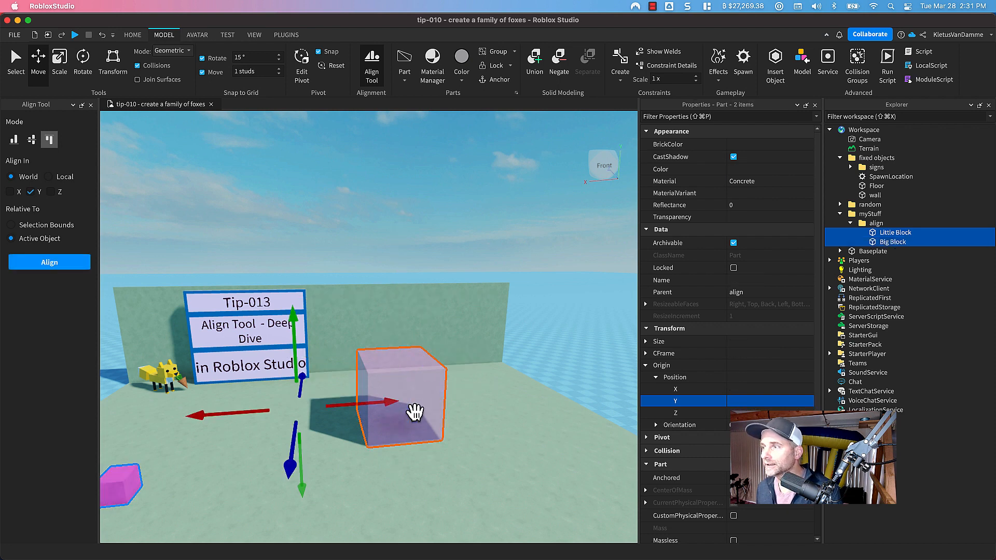
Reselect Little Block and Big Block, limit alignment to the X axis, compare the Min and Max previews, and align in Min mode.
left_click(218, 458)
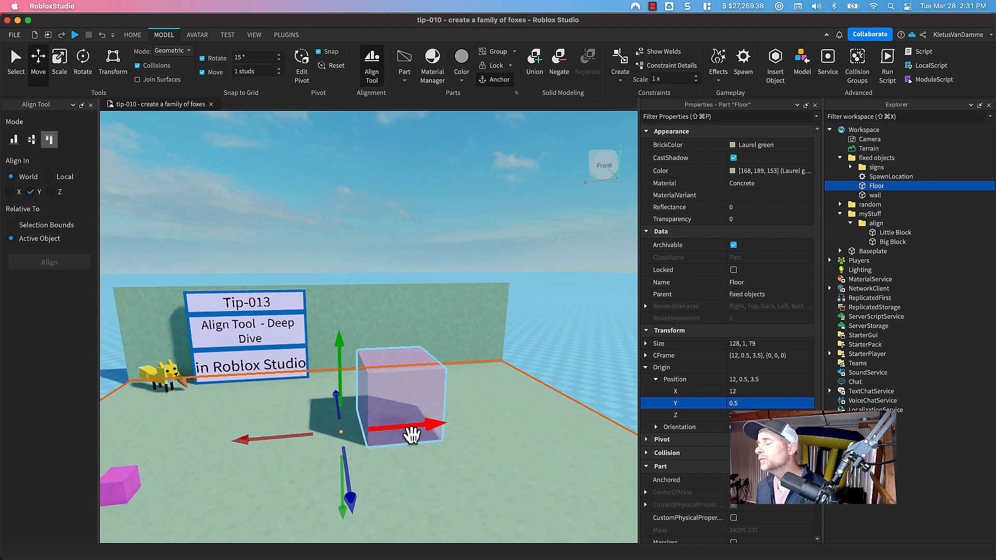
left_click(124, 490)
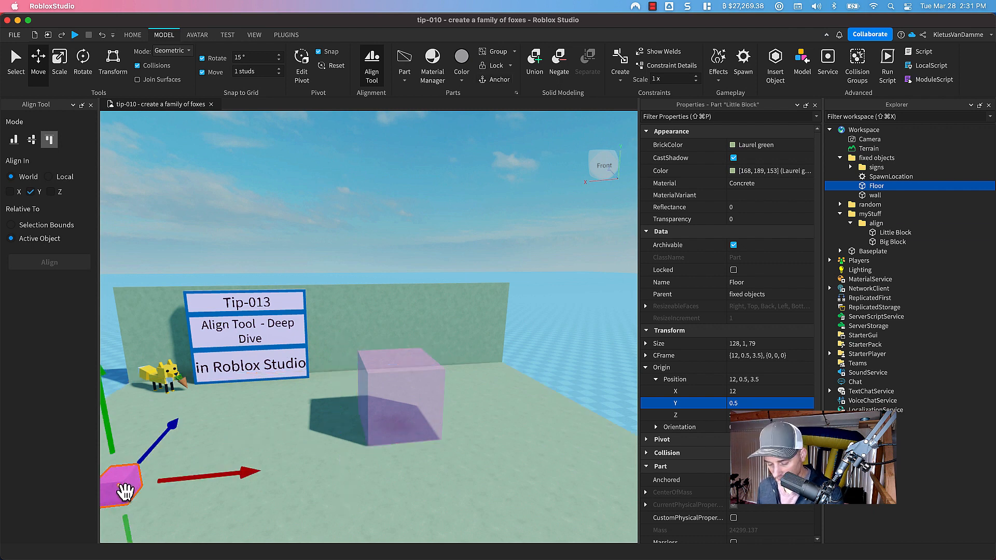
left_click(395, 433, "shift")
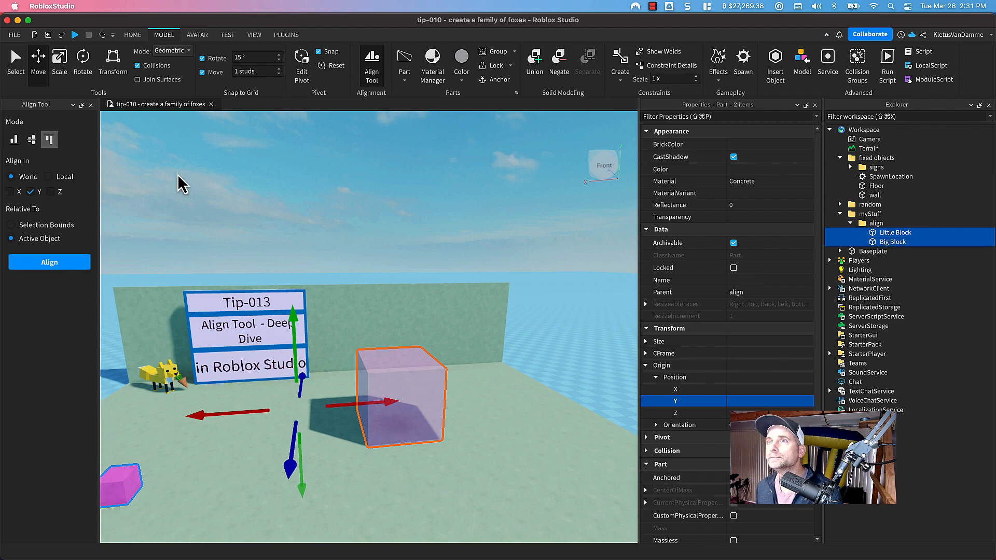
mouse_move(34, 197)
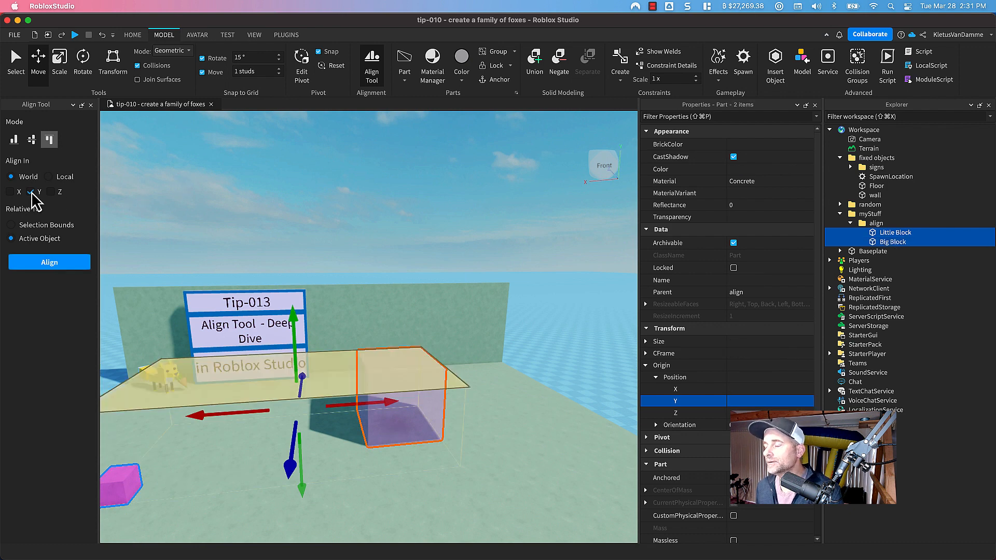
left_click(10, 192)
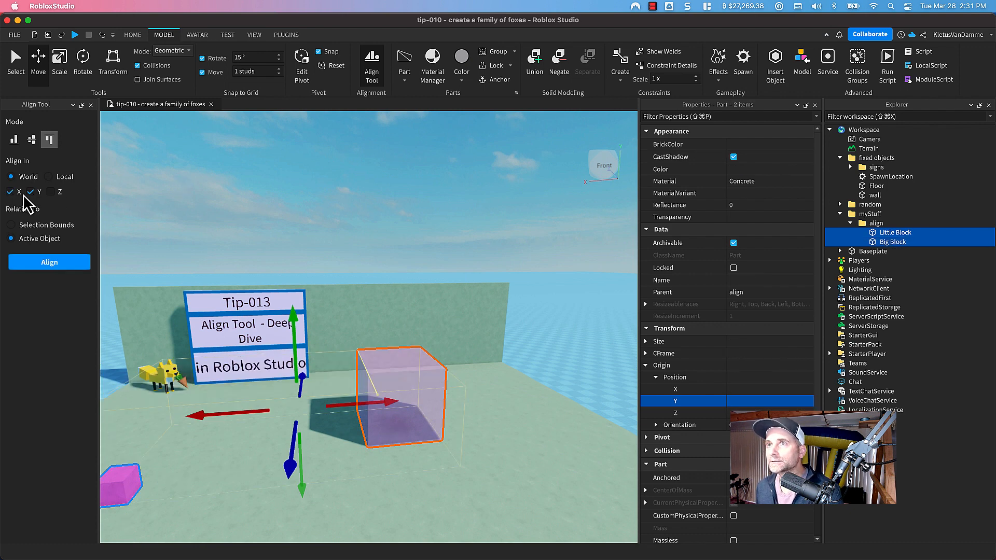
left_click(31, 192)
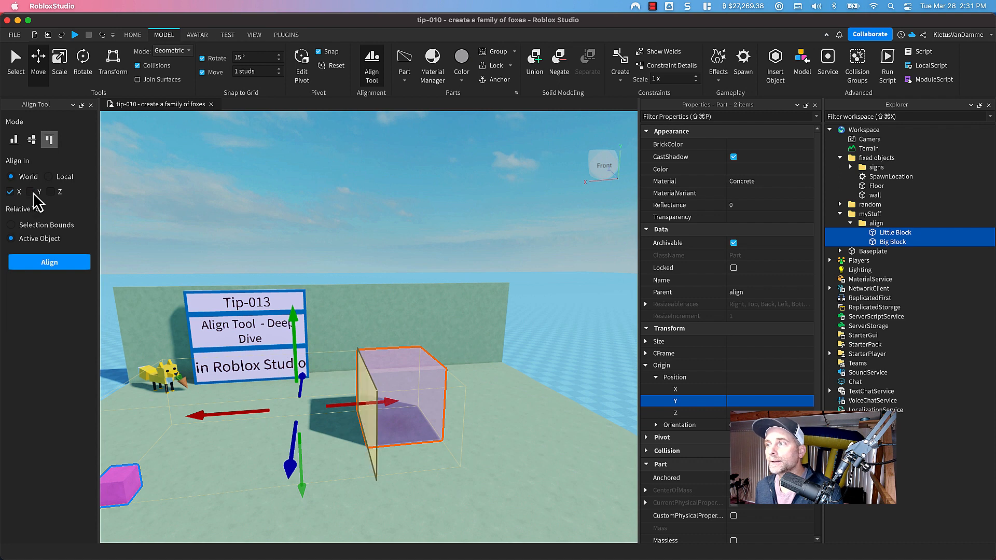
left_click(15, 142)
left_click(49, 141)
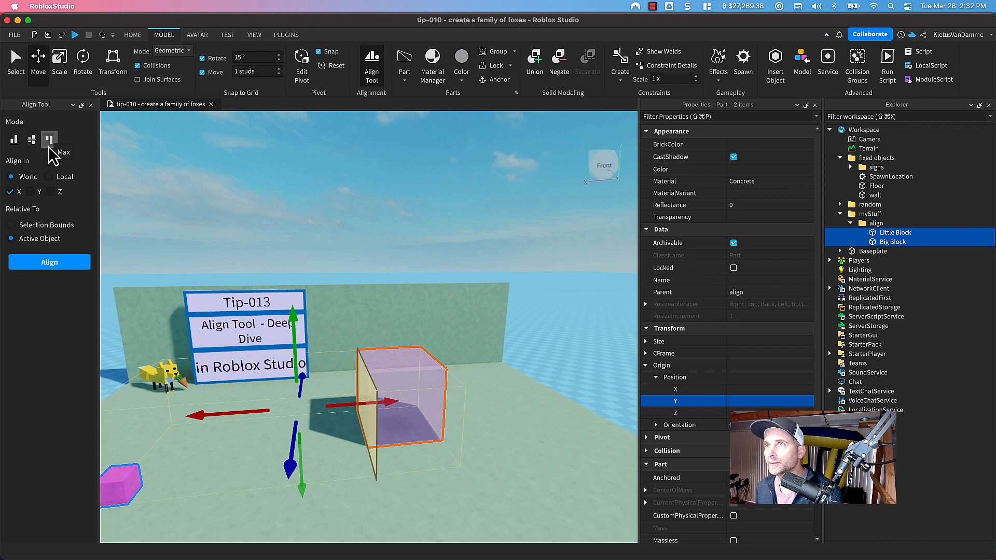
left_click(14, 140)
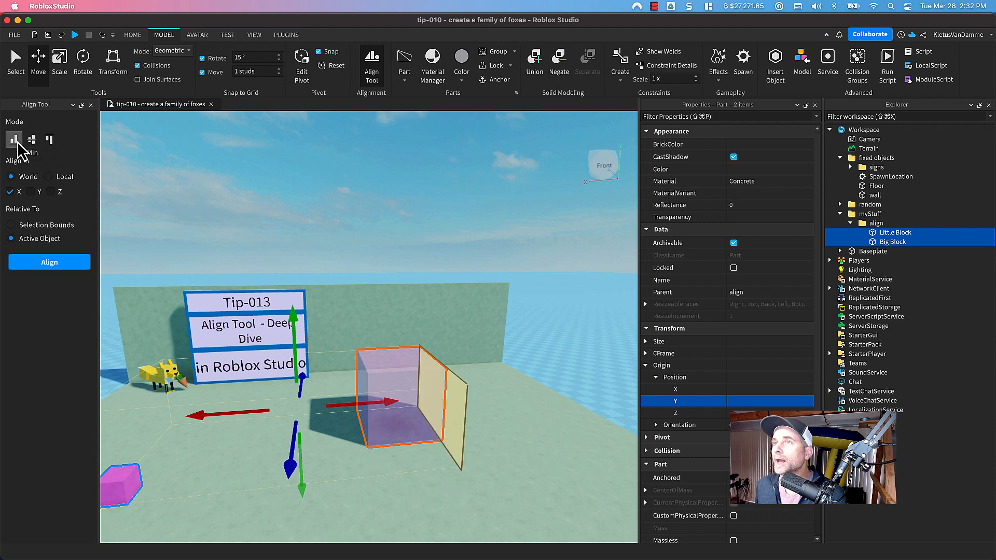
left_click(49, 263)
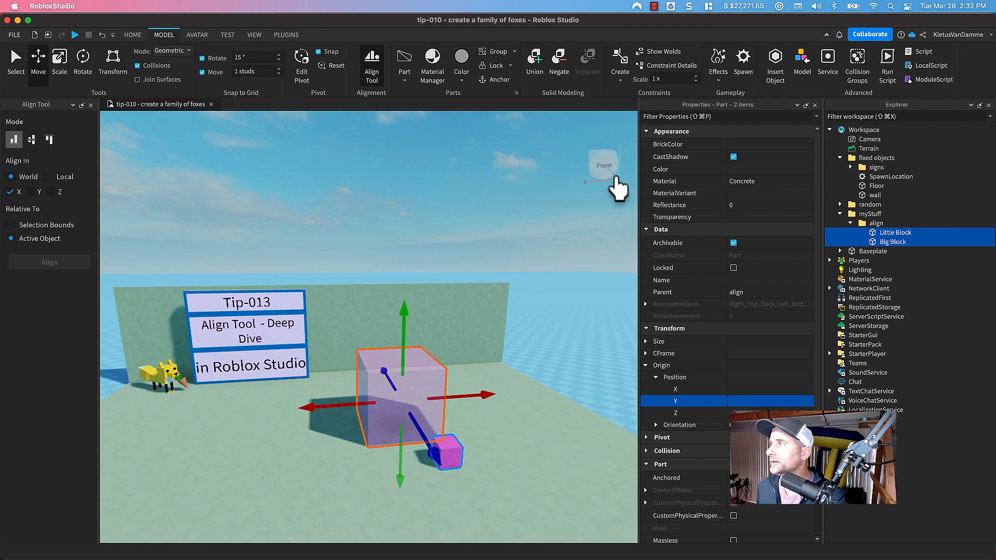
Switch the alignment axis from X to Z and align Little Block to Big Block in Max mode.
left_click(9, 192)
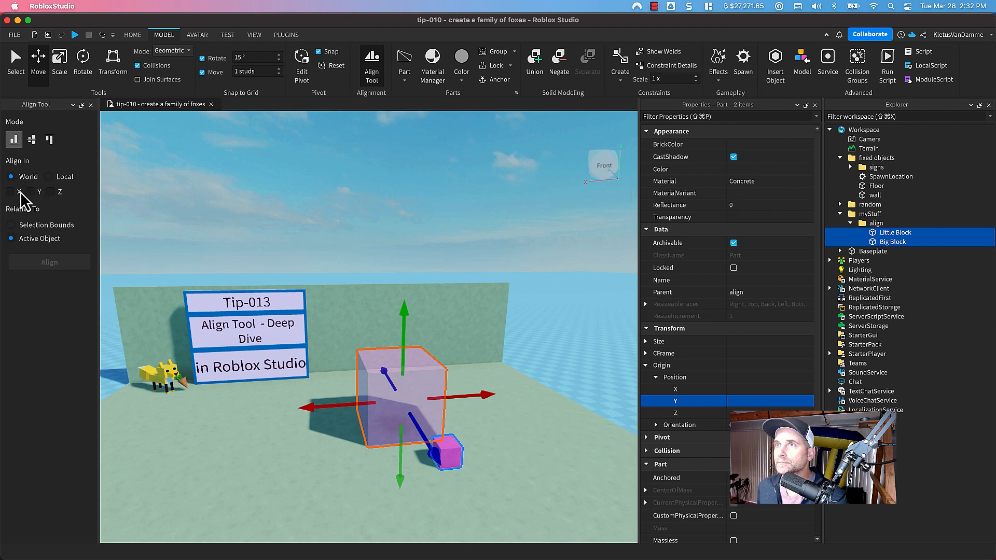
left_click(51, 192)
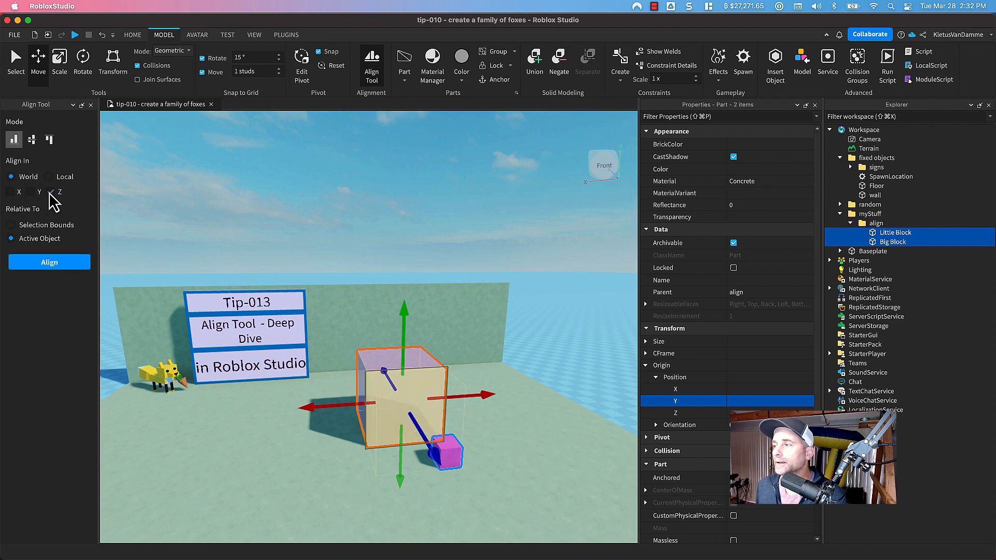
left_click(50, 140)
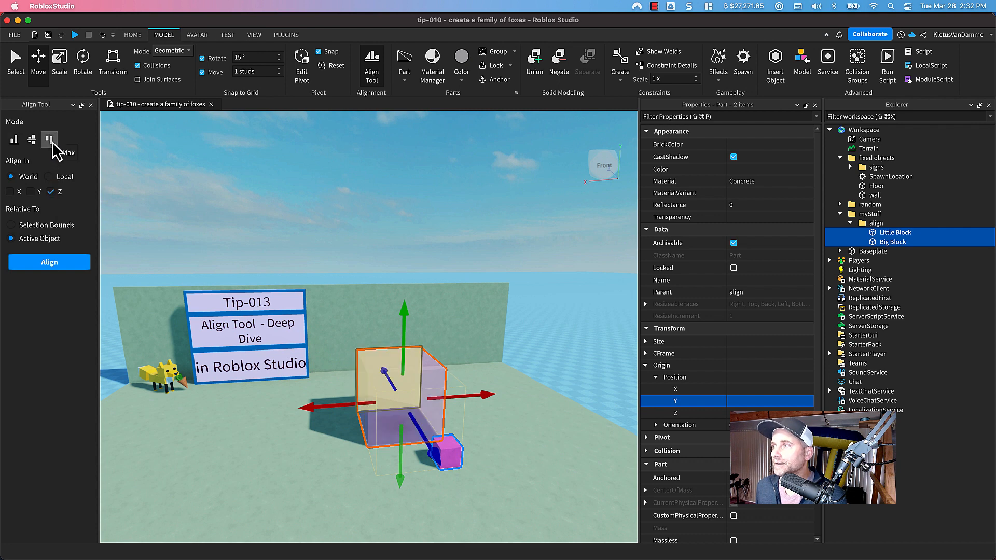
left_click(46, 265)
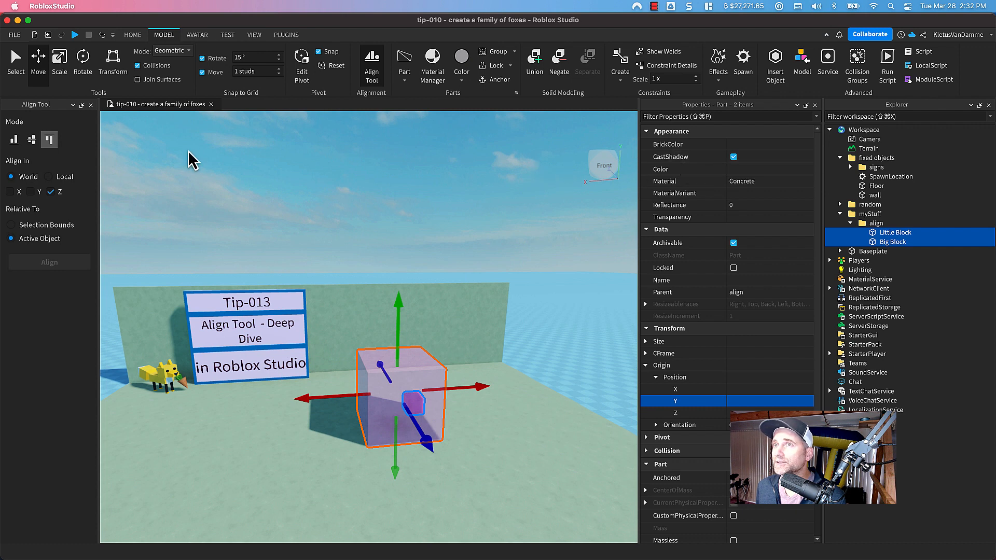
Switch the alignment axis from Z to Y and align Little Block to Big Block in Min mode.
left_click(31, 192)
left_click(50, 192)
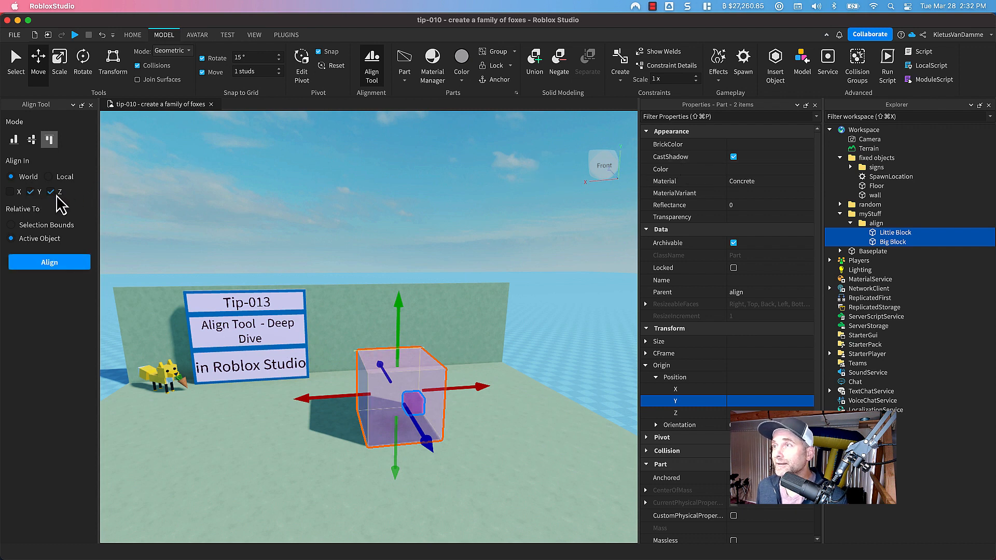
left_click(13, 139)
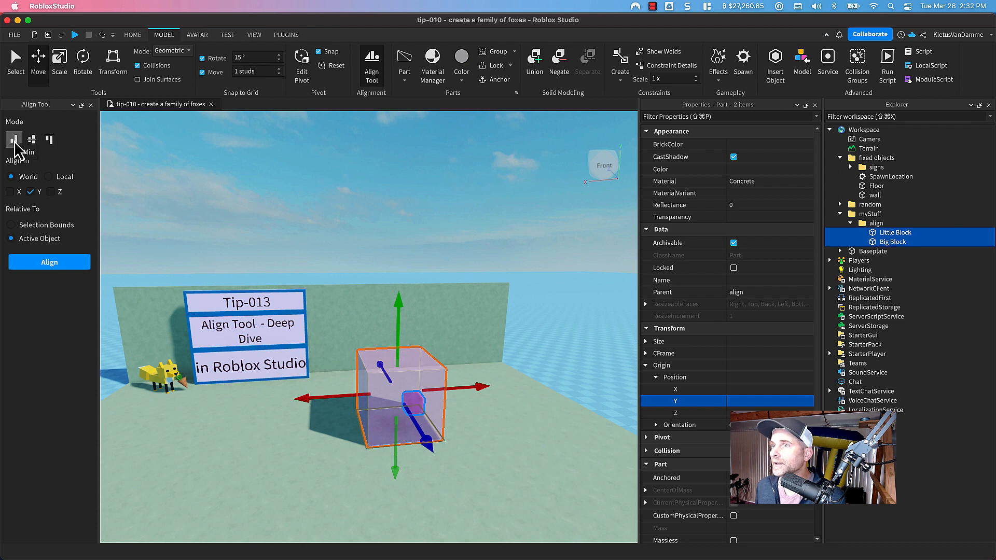
left_click(45, 265)
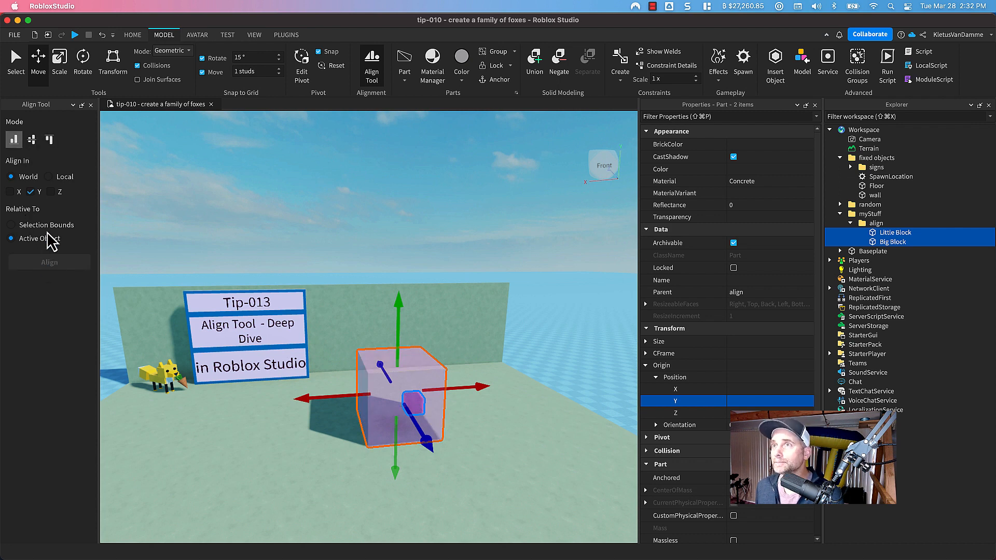
Align Little Block to the top of Big Block in Max mode on the Y axis and clear the selection.
left_click(48, 139)
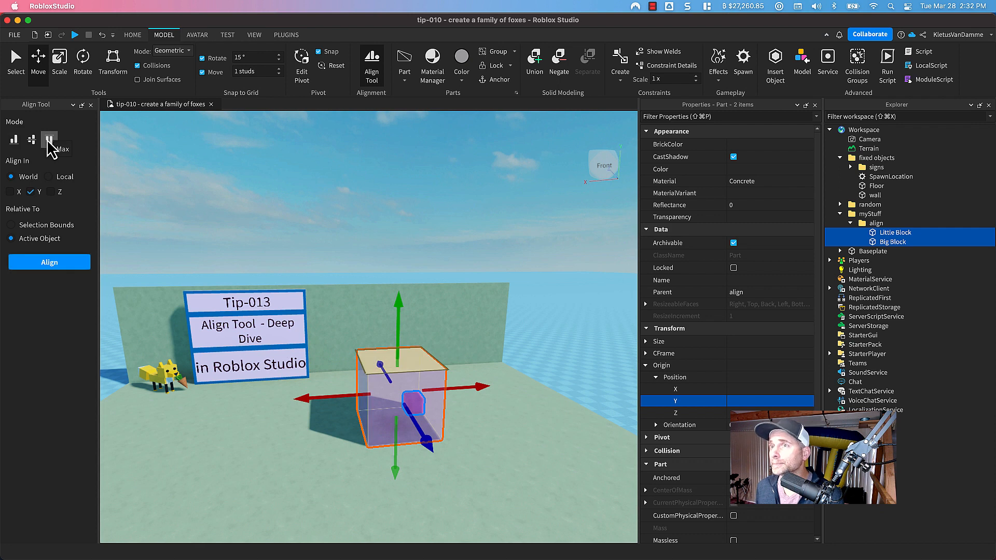
left_click(48, 269)
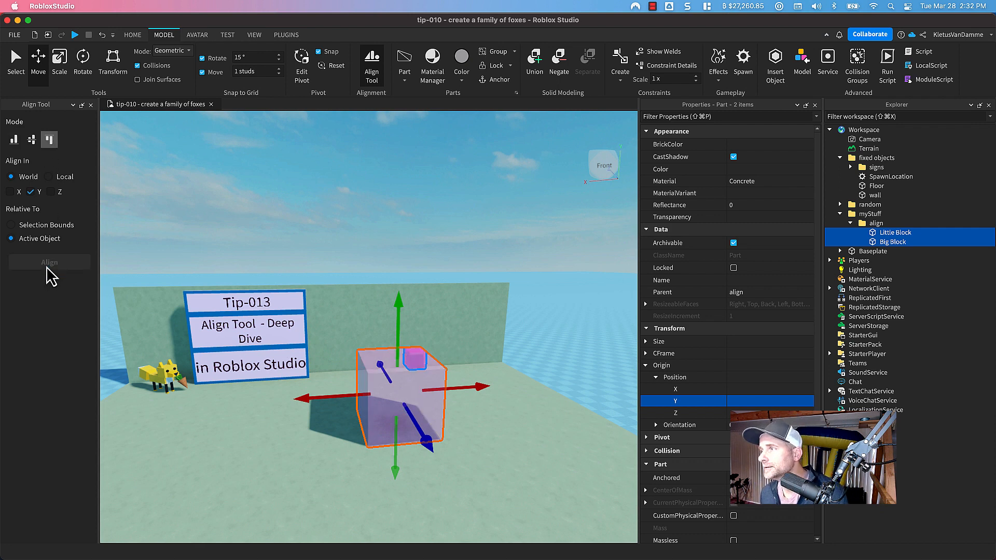
left_click(510, 456)
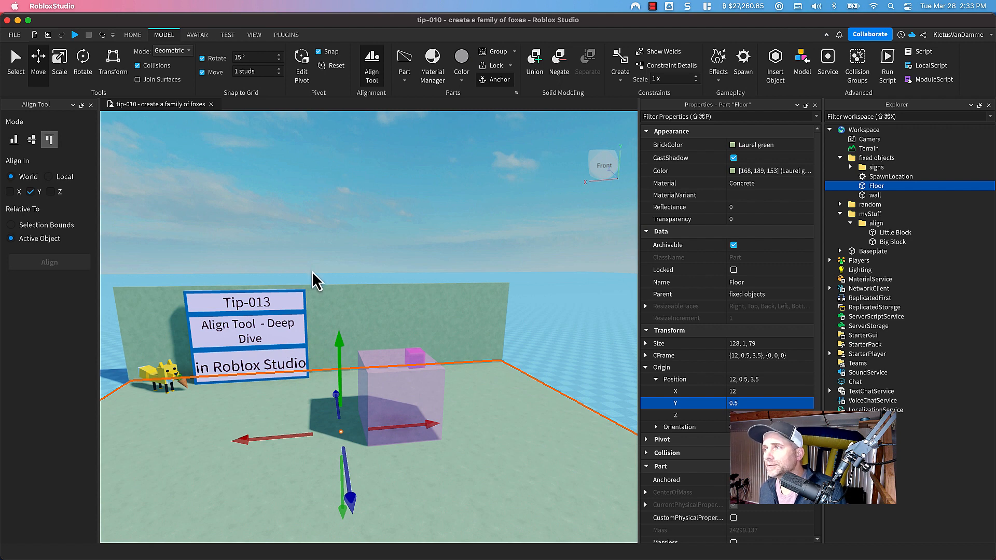
left_click(322, 232)
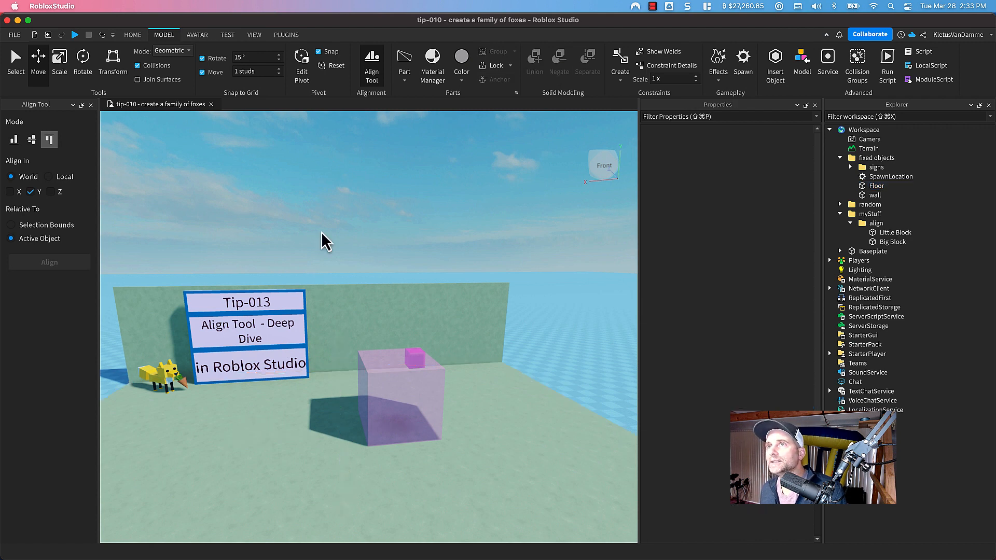
left_click(652, 6)
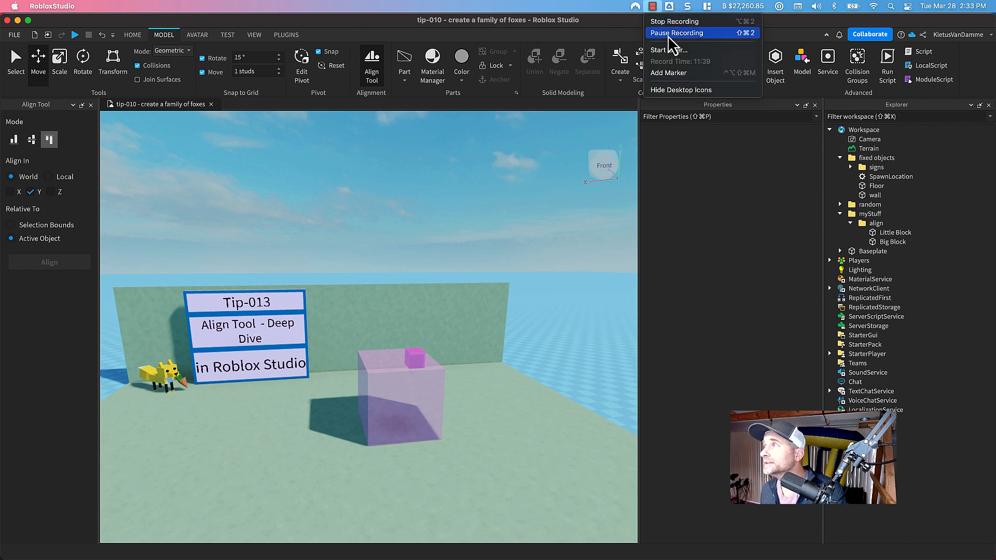